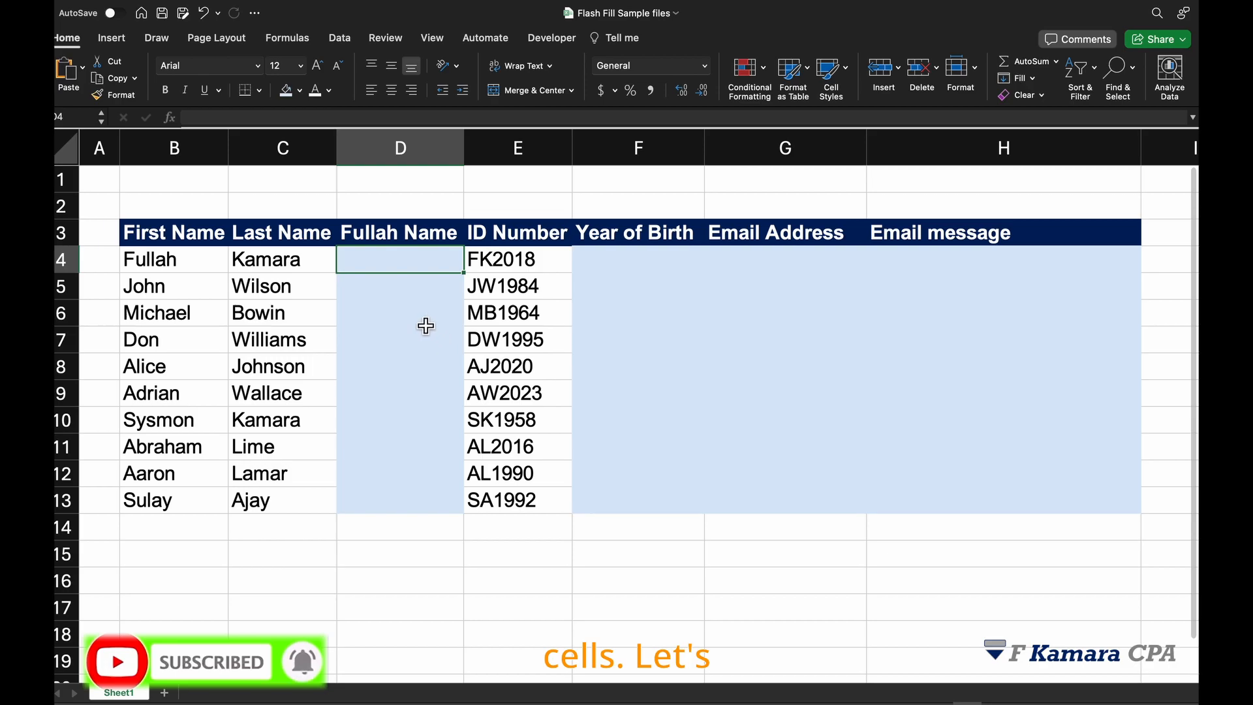
- Enter a CONCATENATE formula in D4 joining the first name in B4, a space " ", and the last name in C4
key("Up")
key("Down")
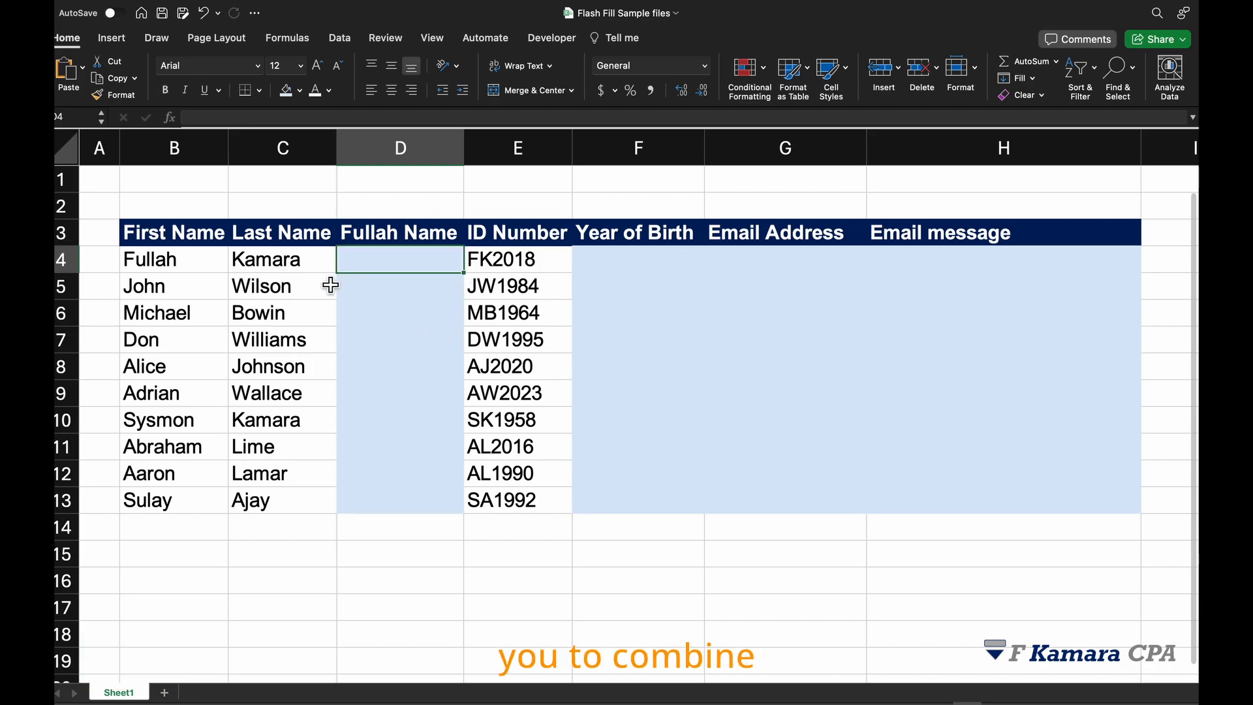
left_click(173, 270)
left_click(309, 269)
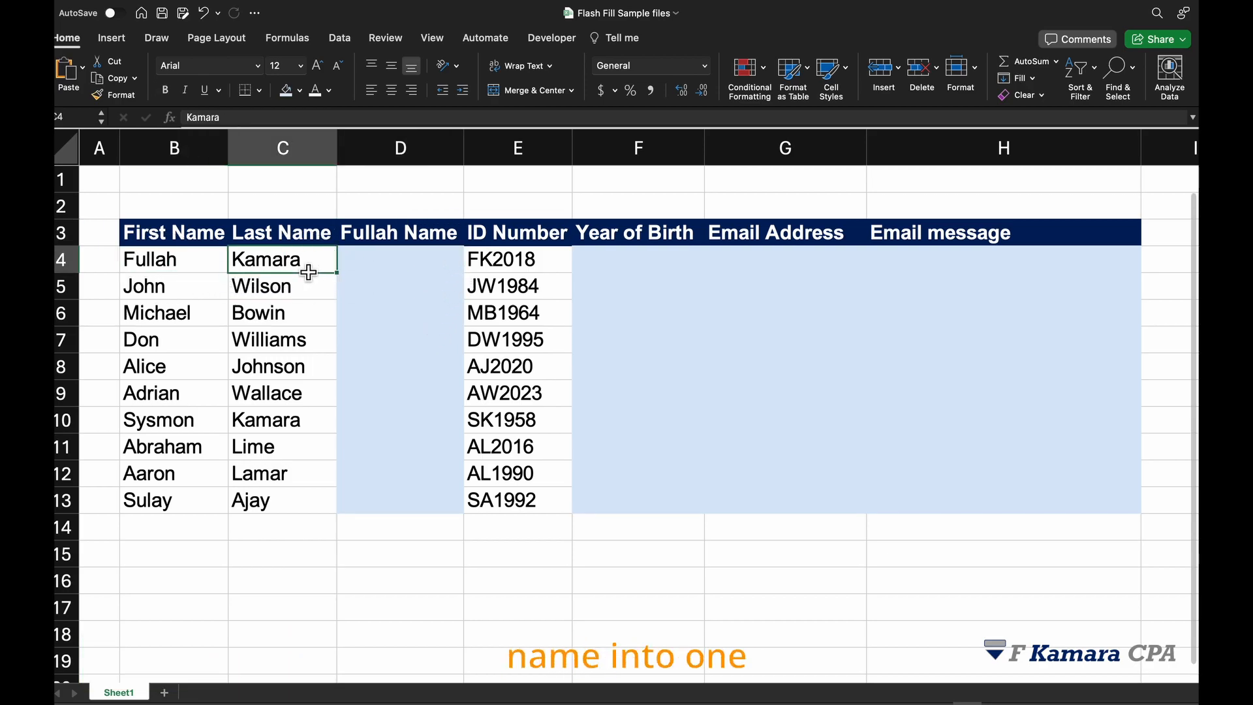
left_click(417, 265)
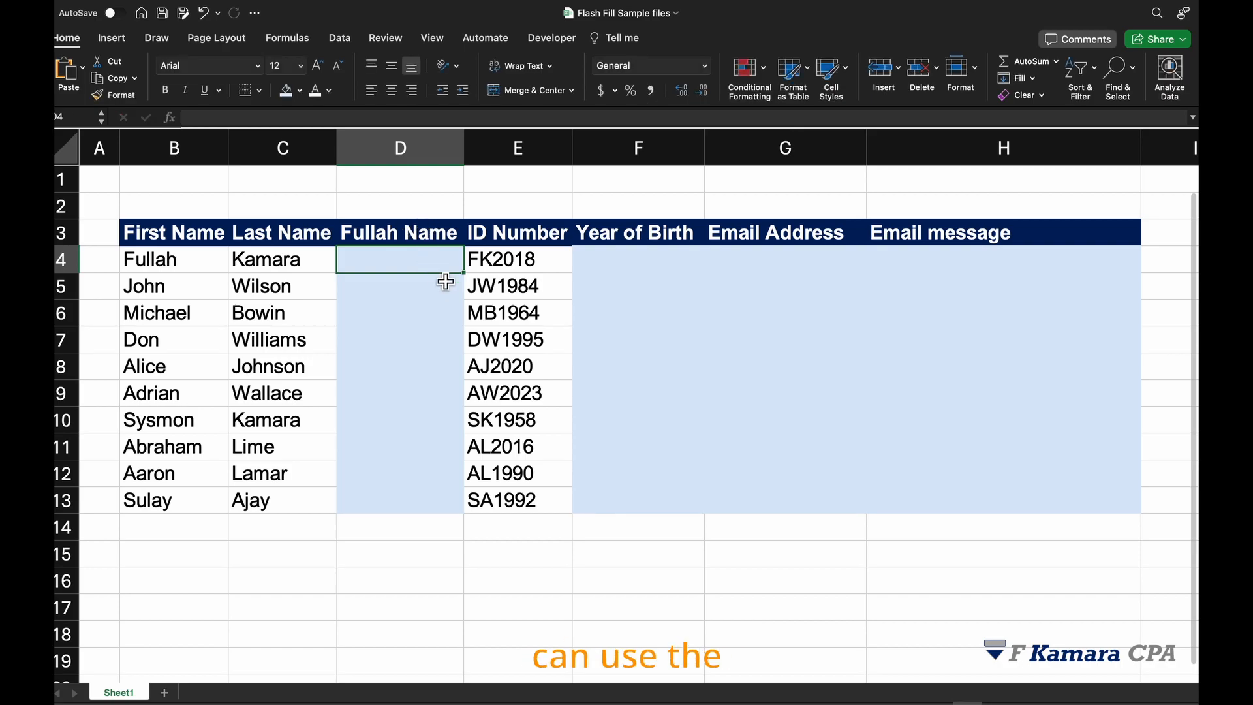
type("=")
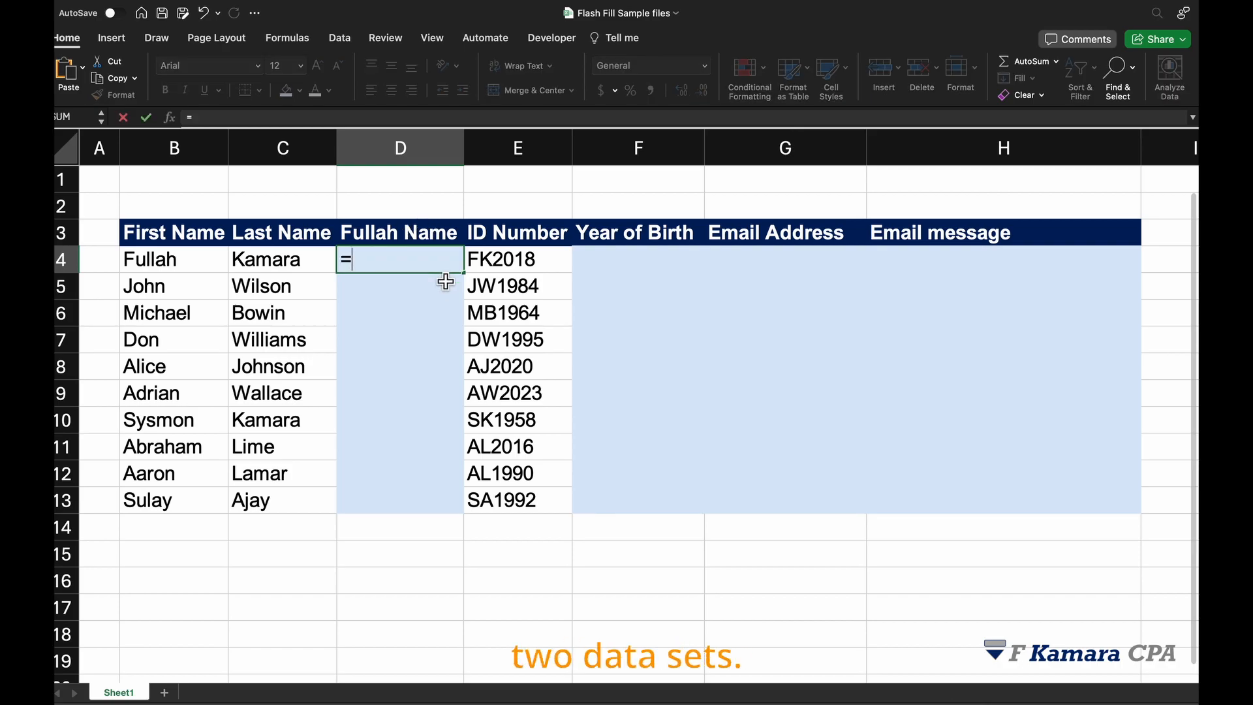
type("CONCATENATE(")
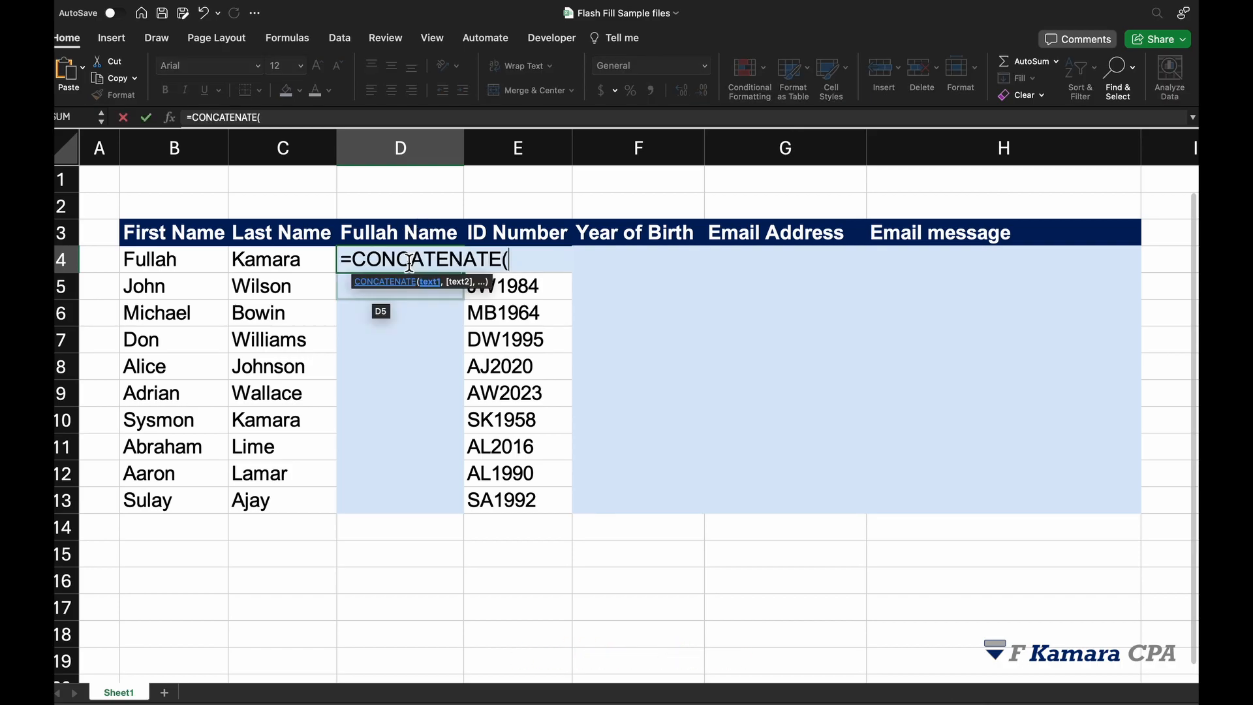
left_click(196, 271)
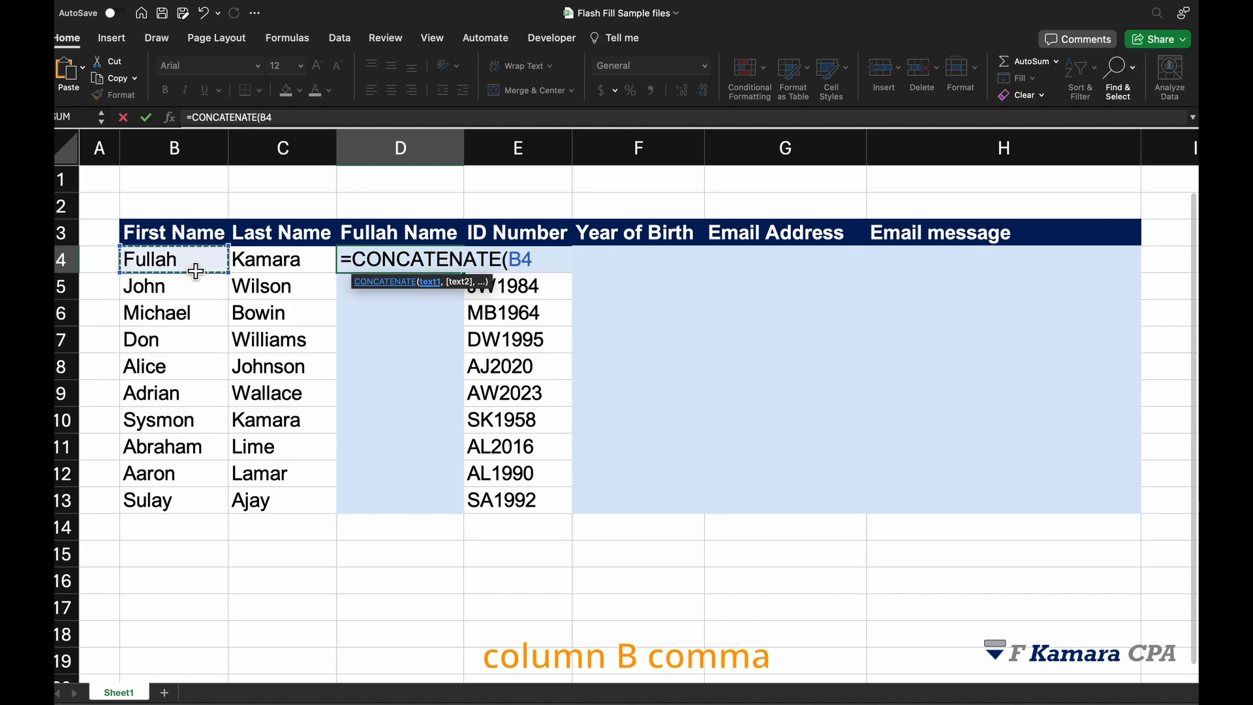
type(",\"")
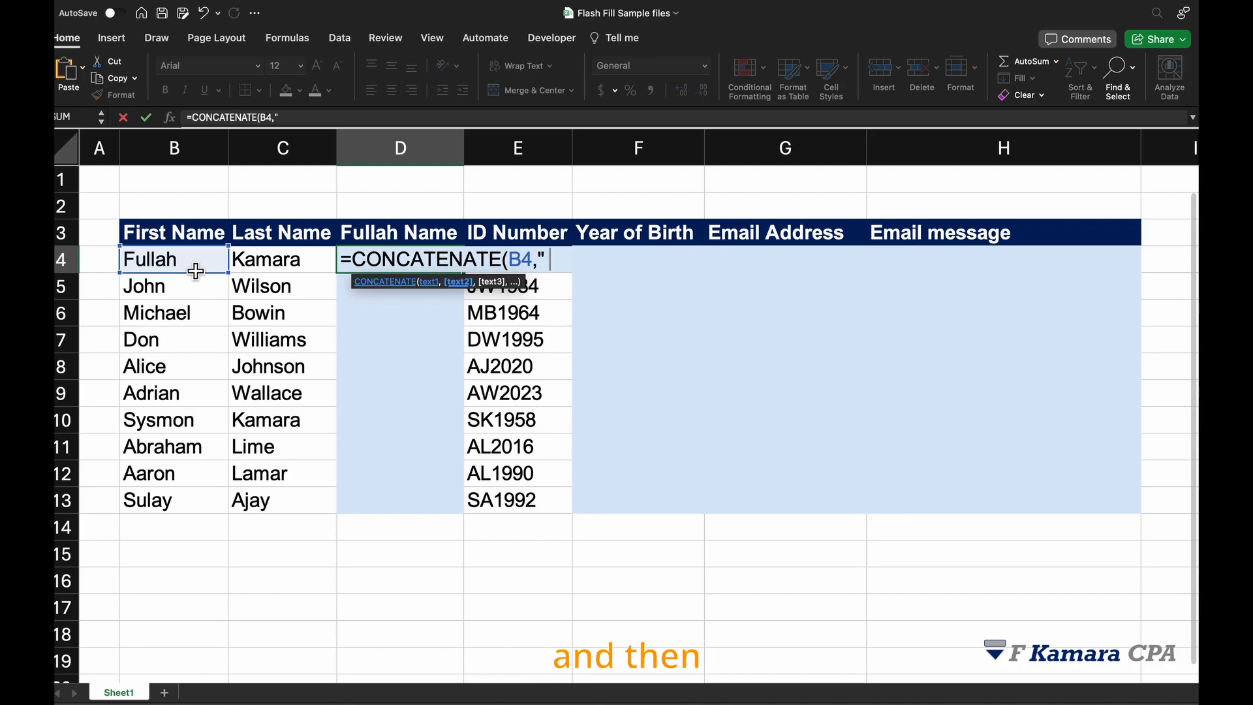
type(" \",")
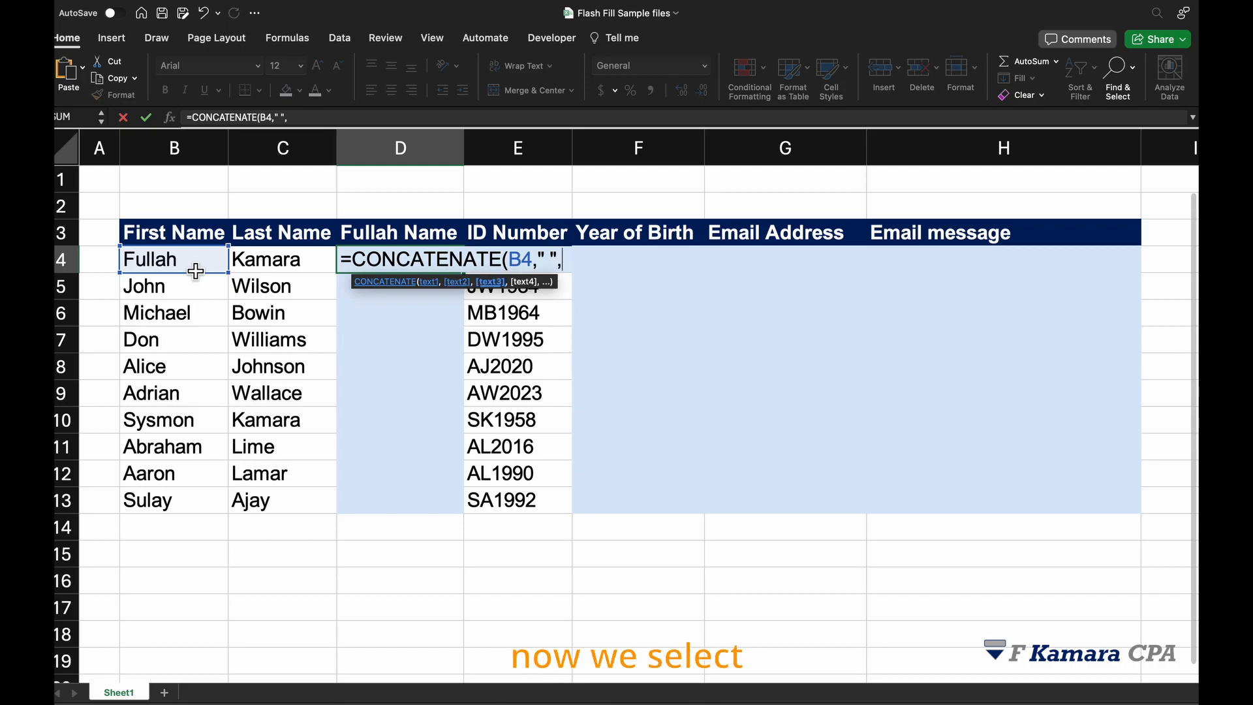
left_click(279, 260)
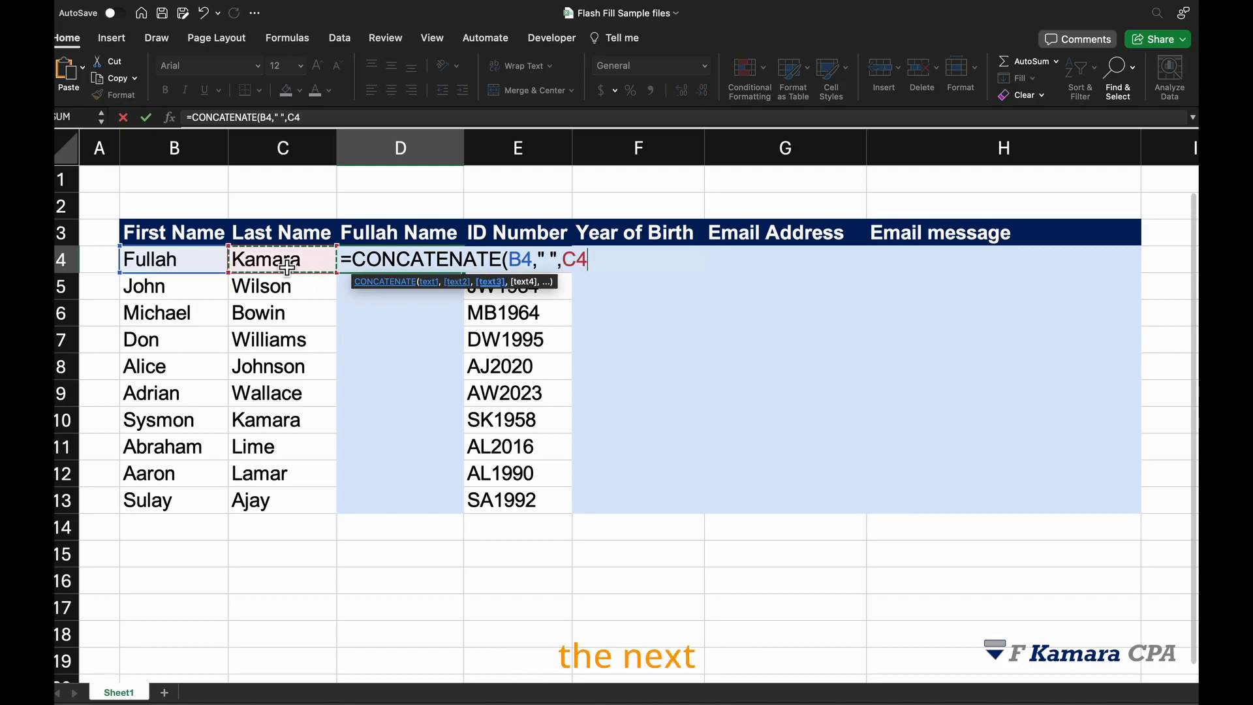
type(")")
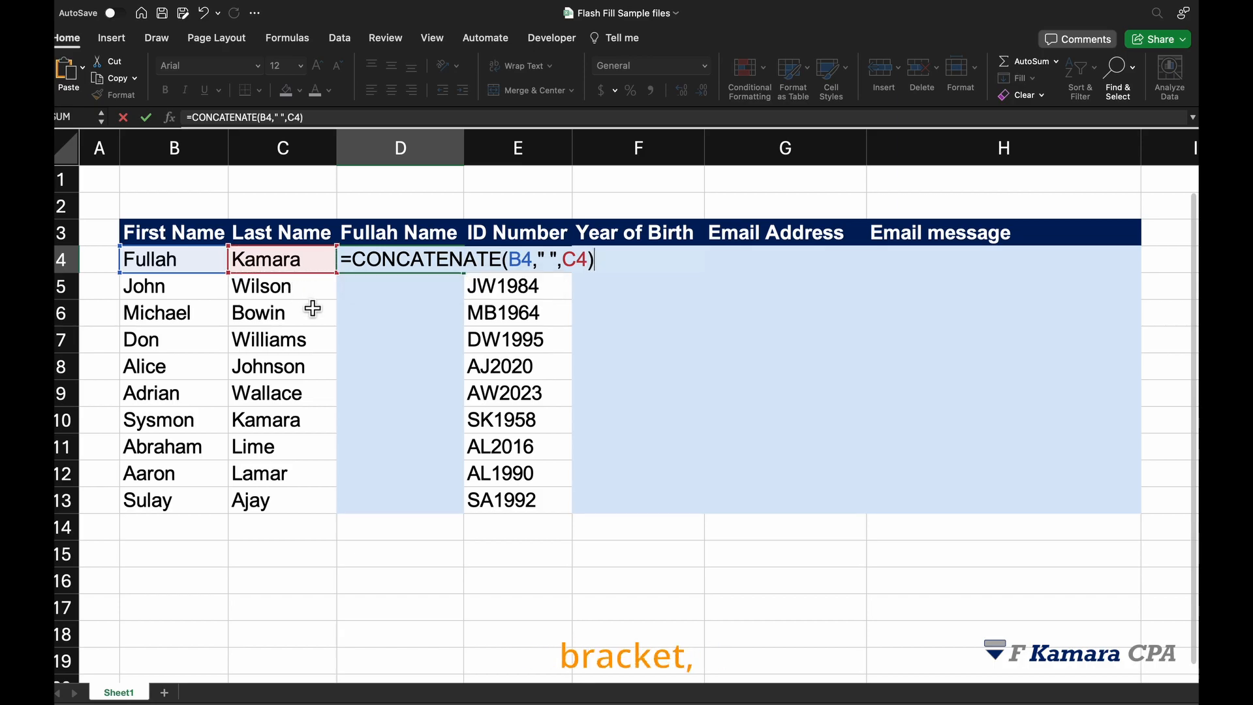
key("Return")
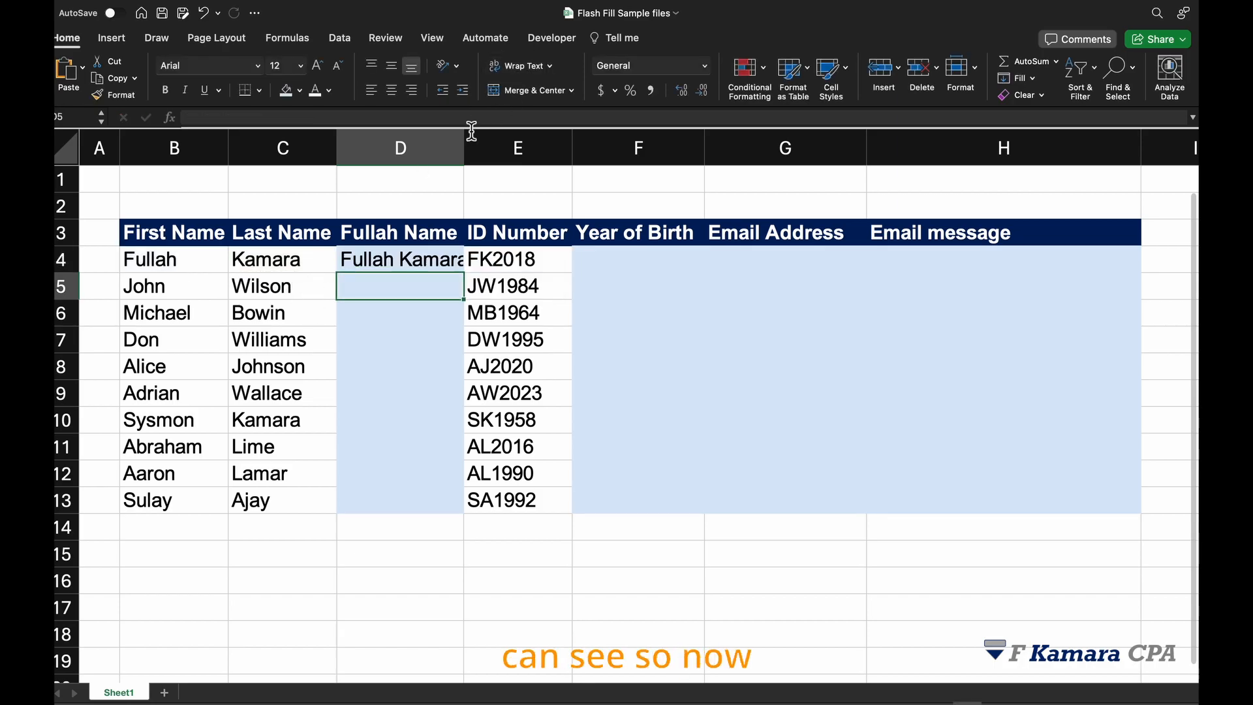
- Widen column D and copy the D4 formula down through row 13
left_click_drag(464, 148, 482, 149)
left_click(413, 271)
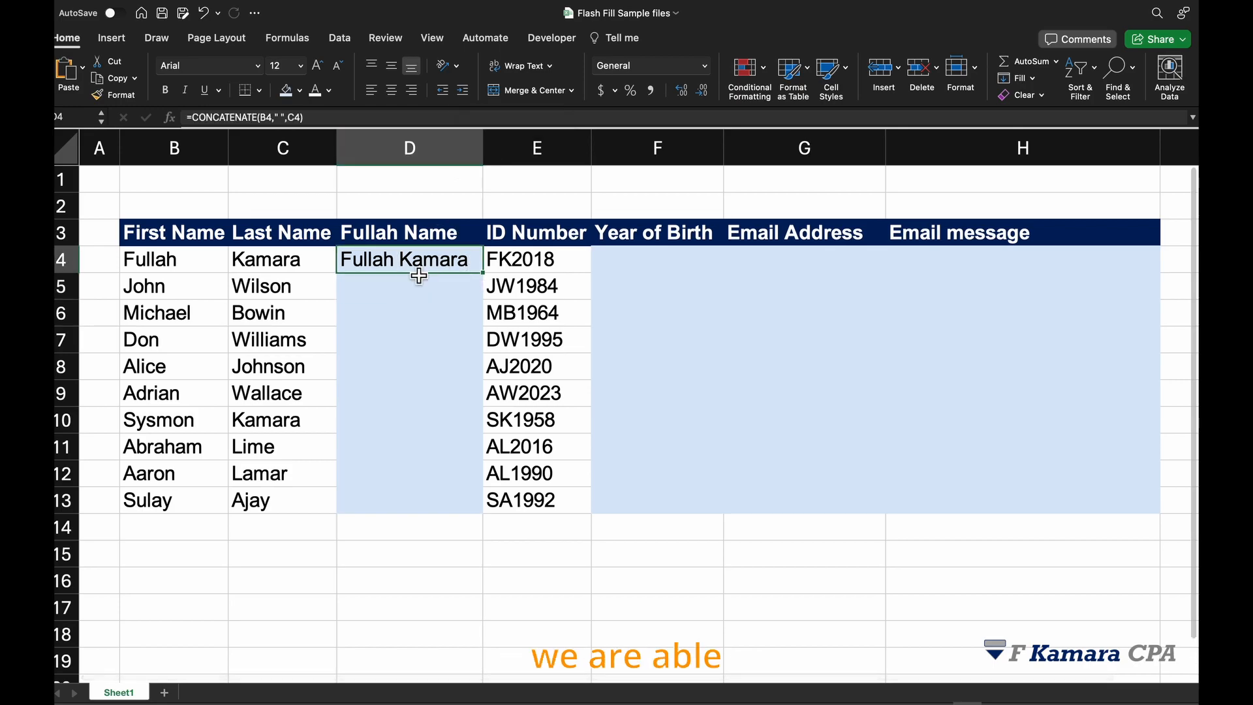
left_click_drag(492, 285, 495, 501)
left_click(467, 268)
left_click_drag(483, 274, 475, 518)
left_click(399, 423)
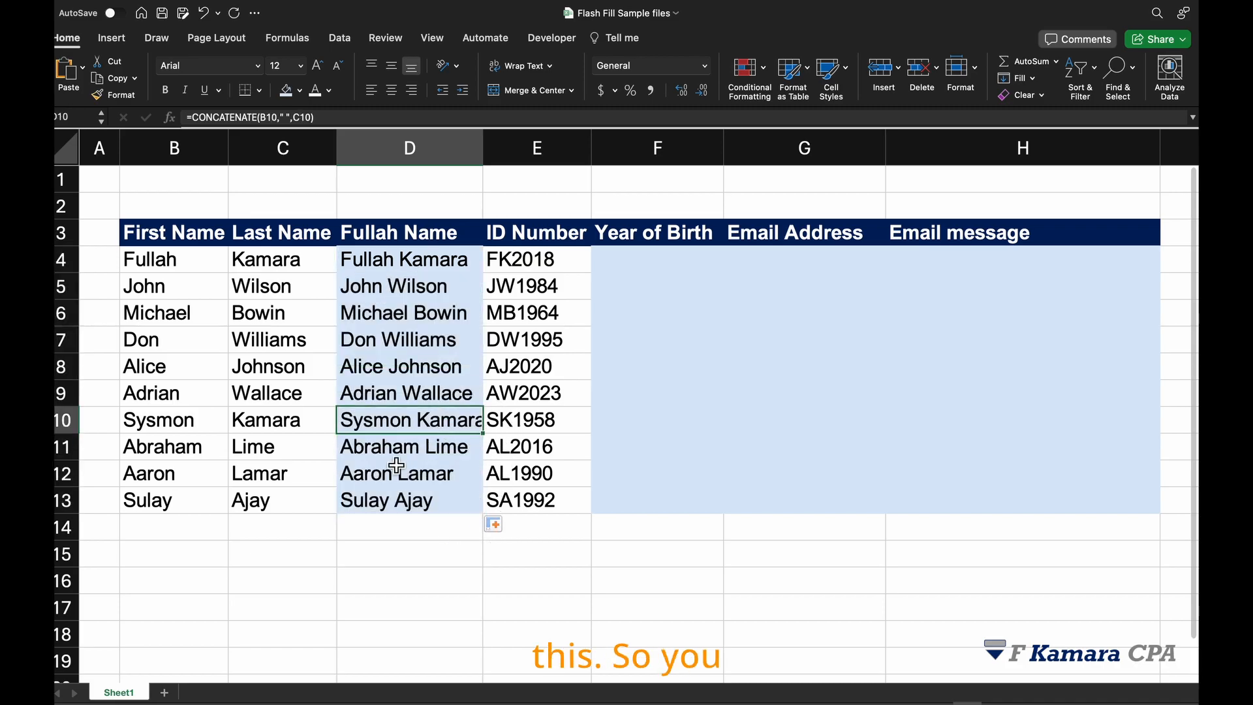
- Clear the combined full names from D4:D13
scroll(405, 468, "down", 2)
scroll(404, 467, "up", 2)
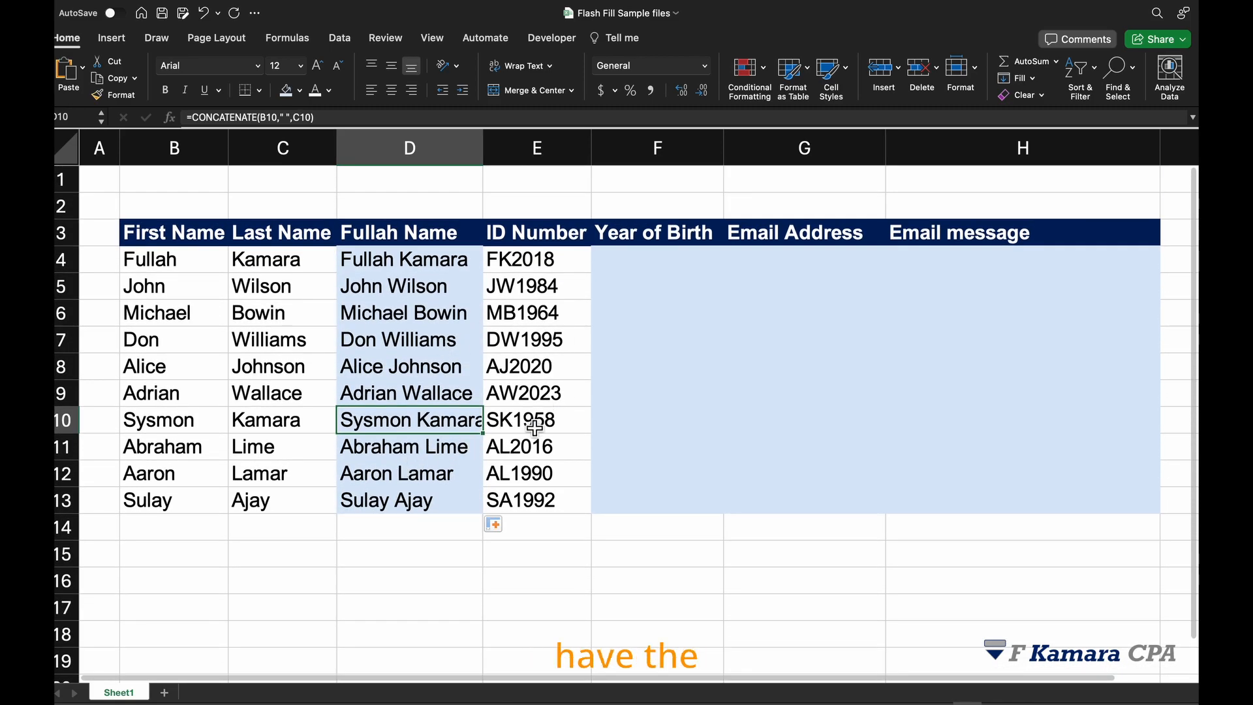
left_click(389, 285)
left_click(392, 393)
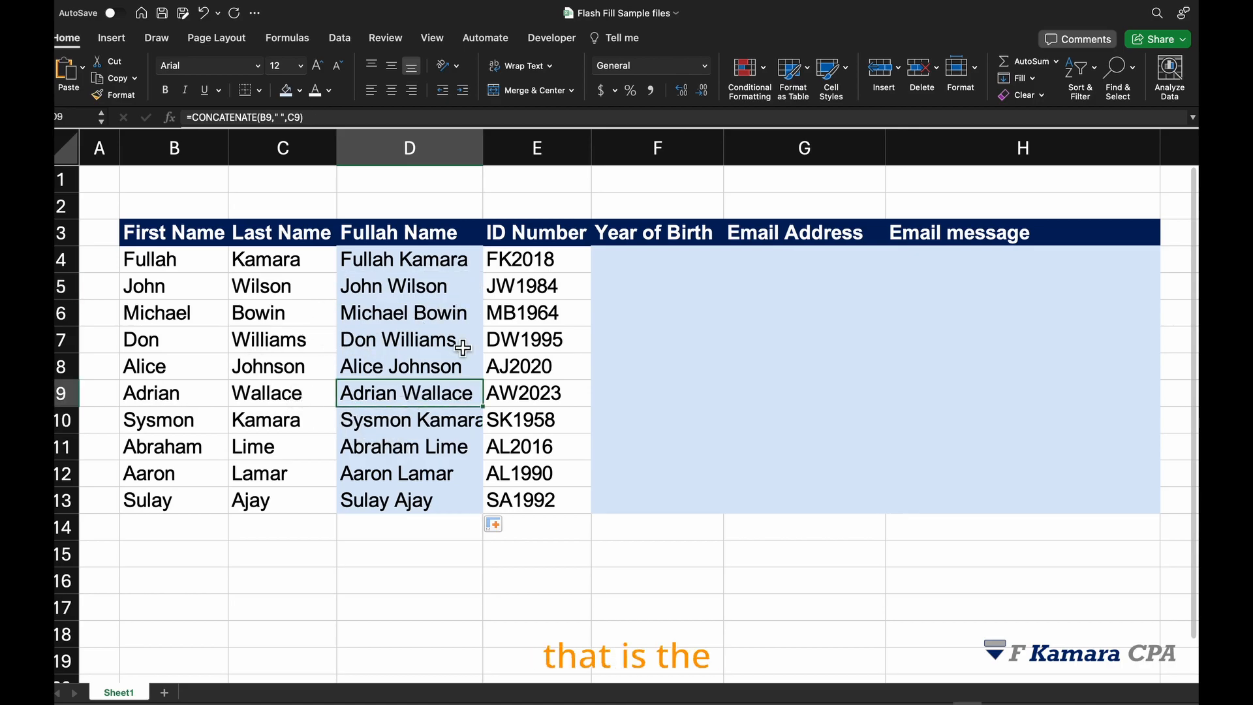
left_click(461, 259)
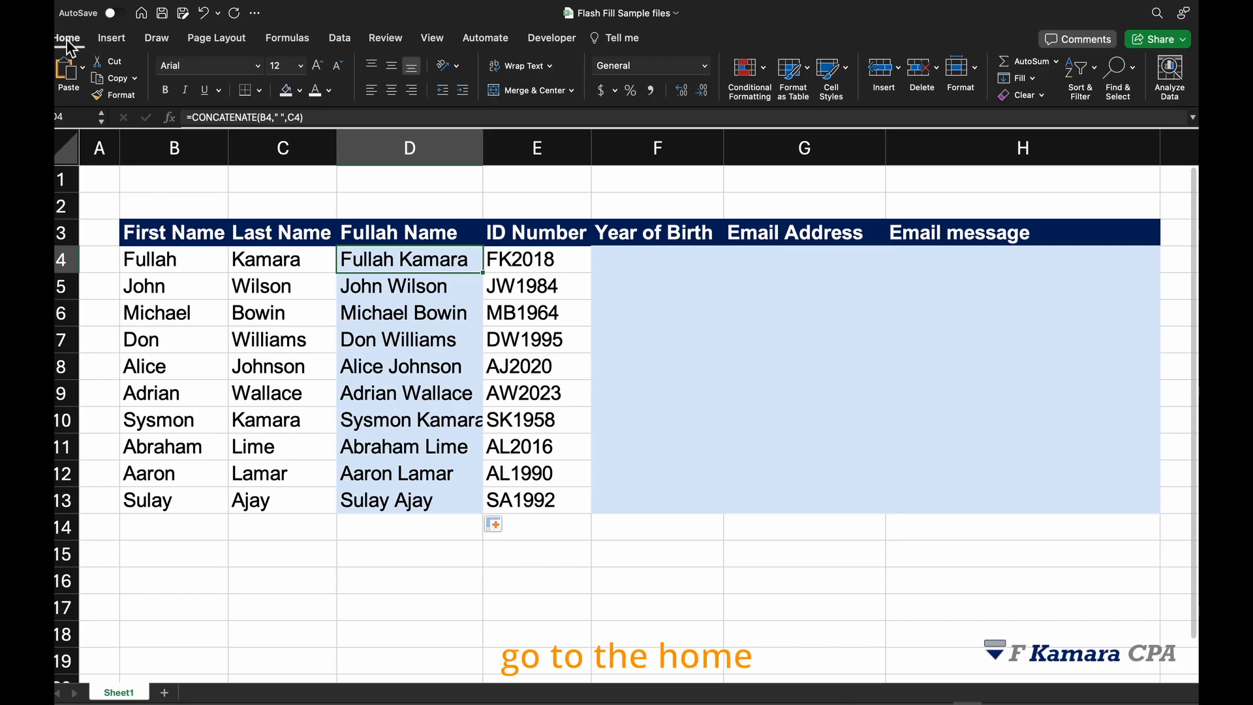
double_click(475, 265)
key("Delete")
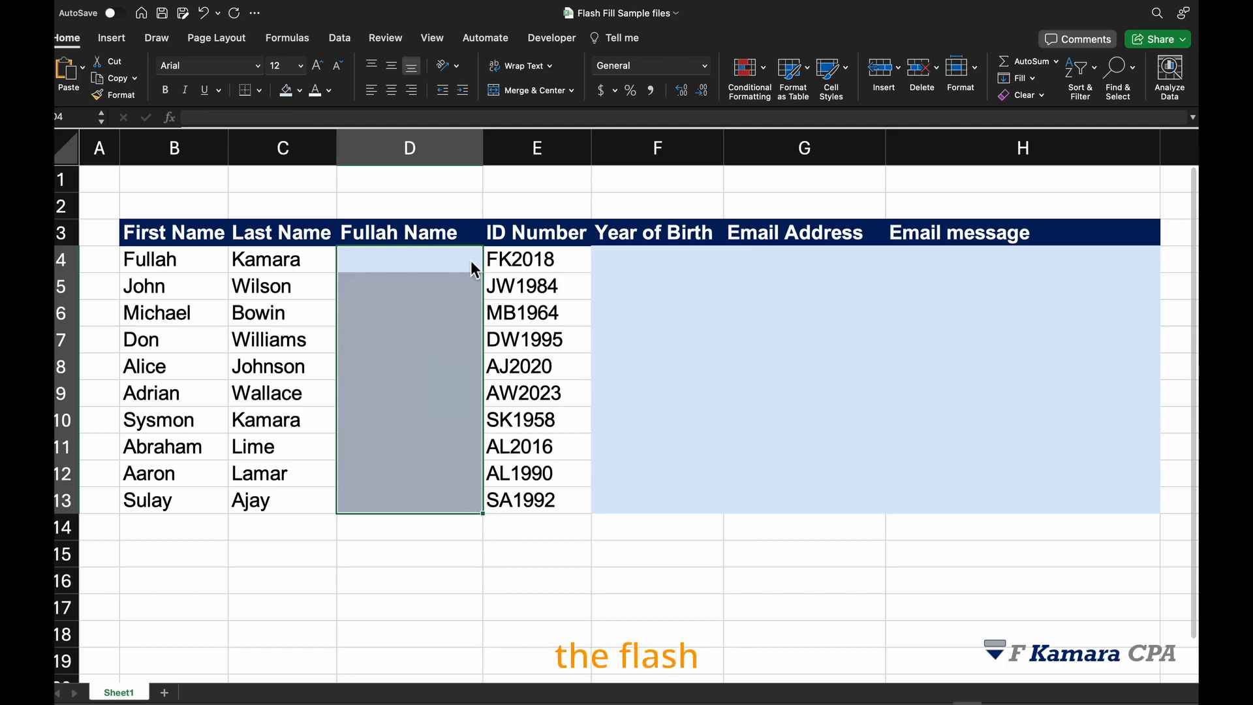
left_click(449, 269)
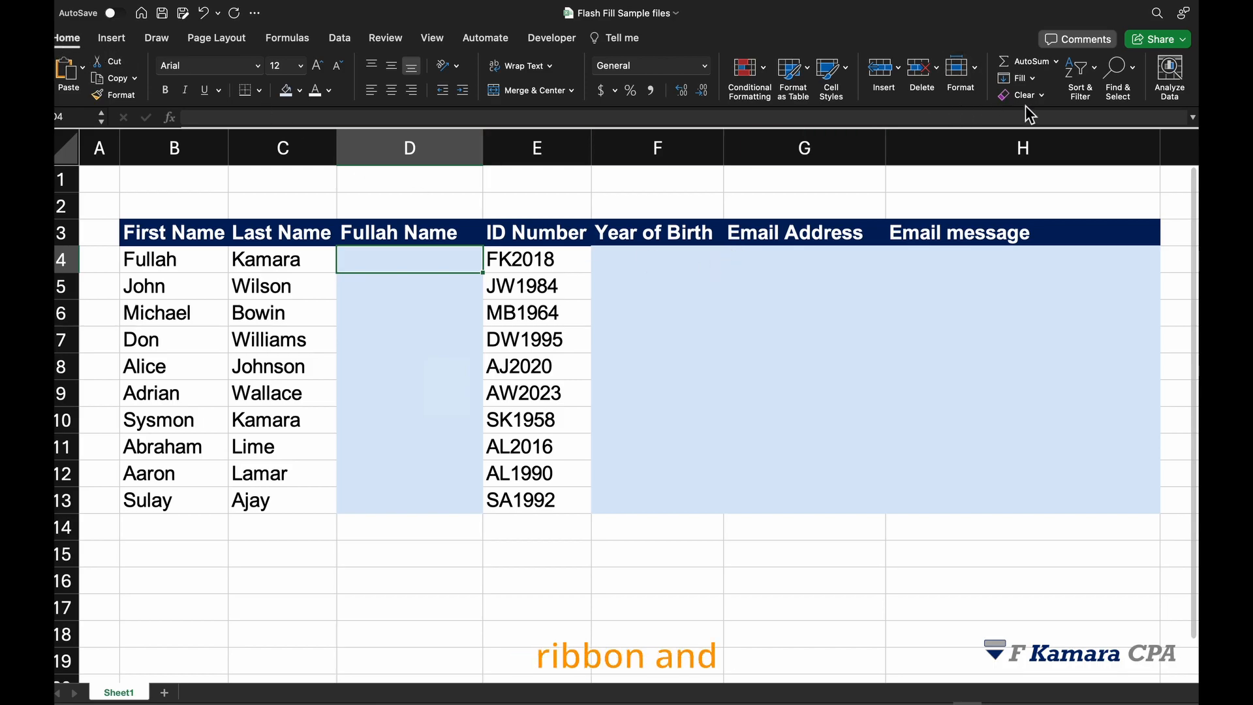
- Try to Flash Fill the empty Full Name column, and dismiss the message
left_click(1033, 79)
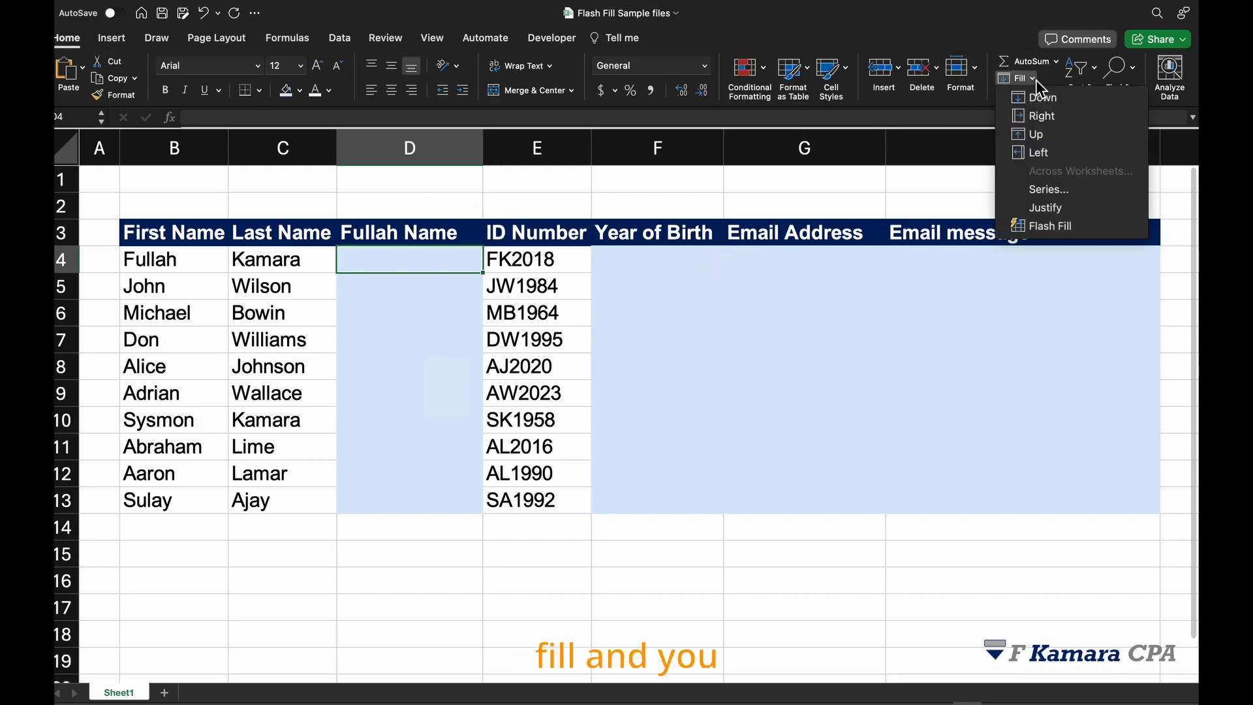
left_click(1048, 227)
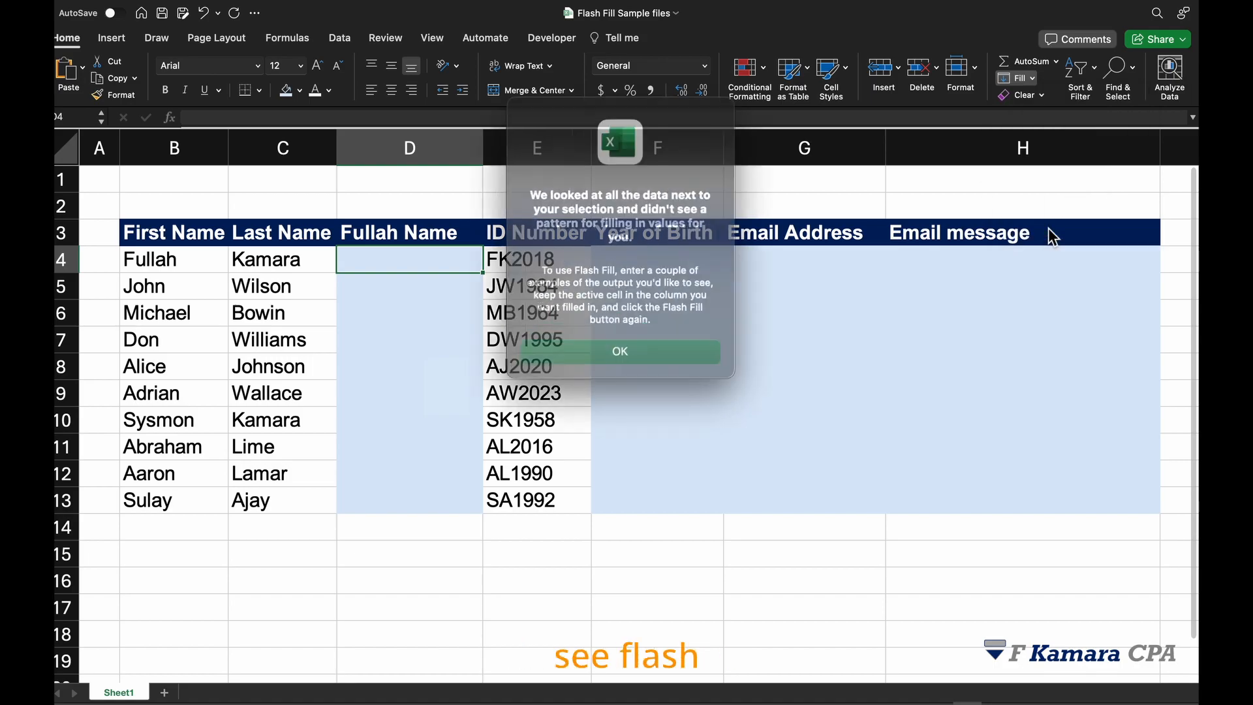
left_click(645, 336)
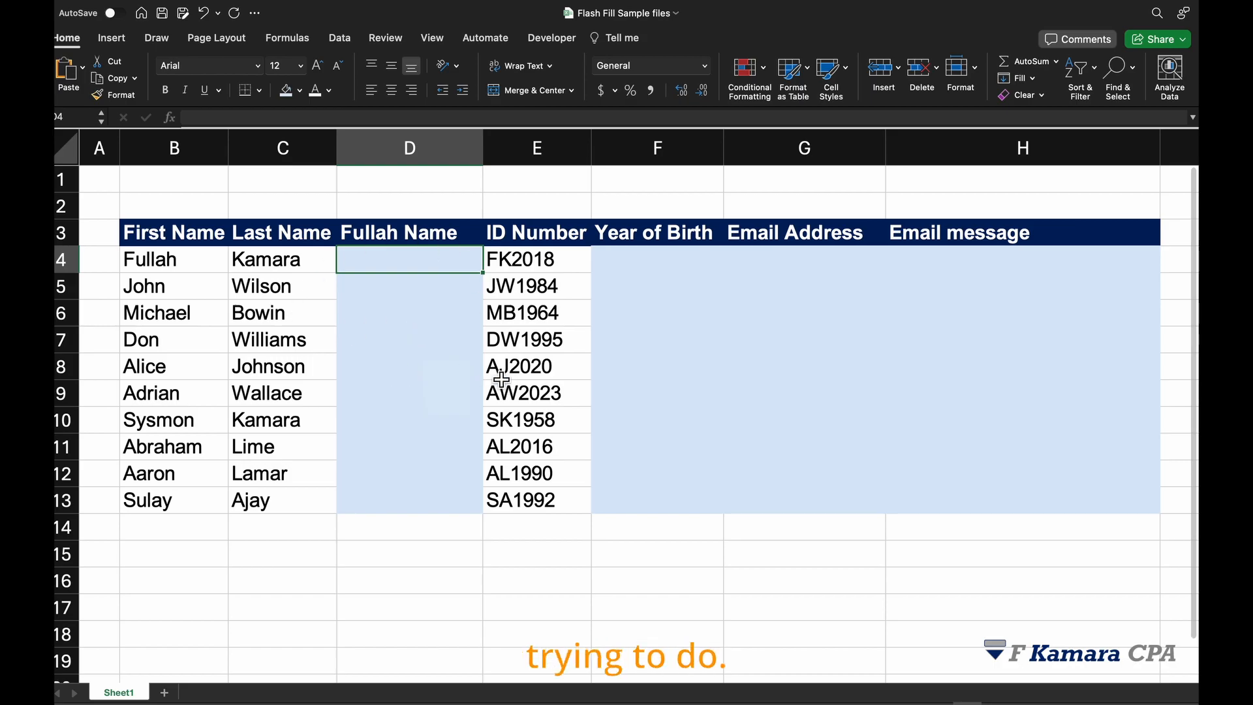
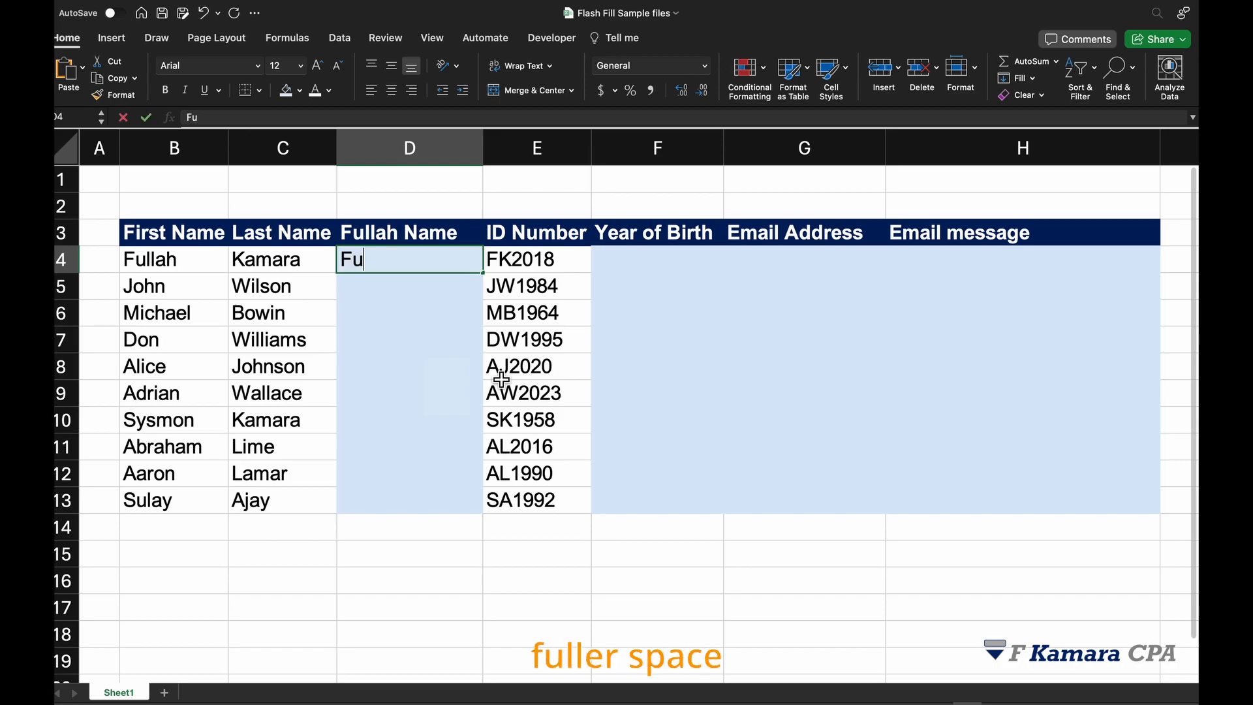
- Type the example full name from row 4's first and last names into D4
key("Return")
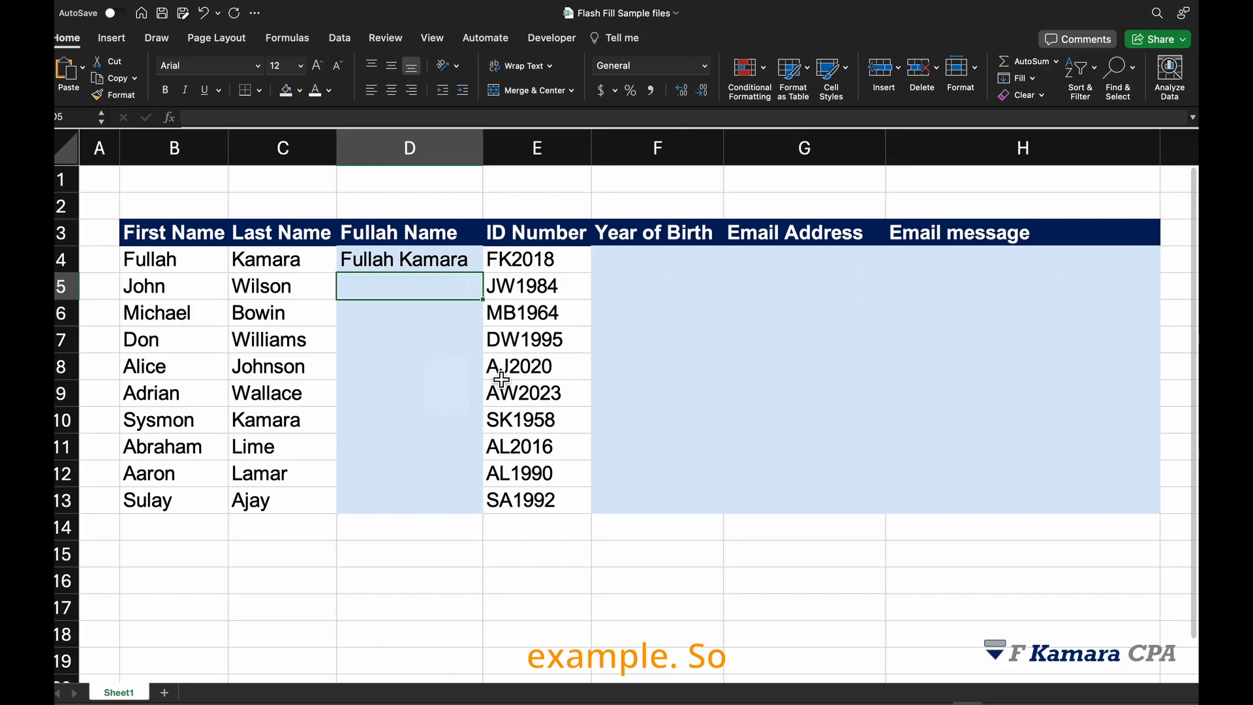
- Flash Fill the remaining full names in column D from the D4 example
left_click(1038, 78)
left_click(1059, 229)
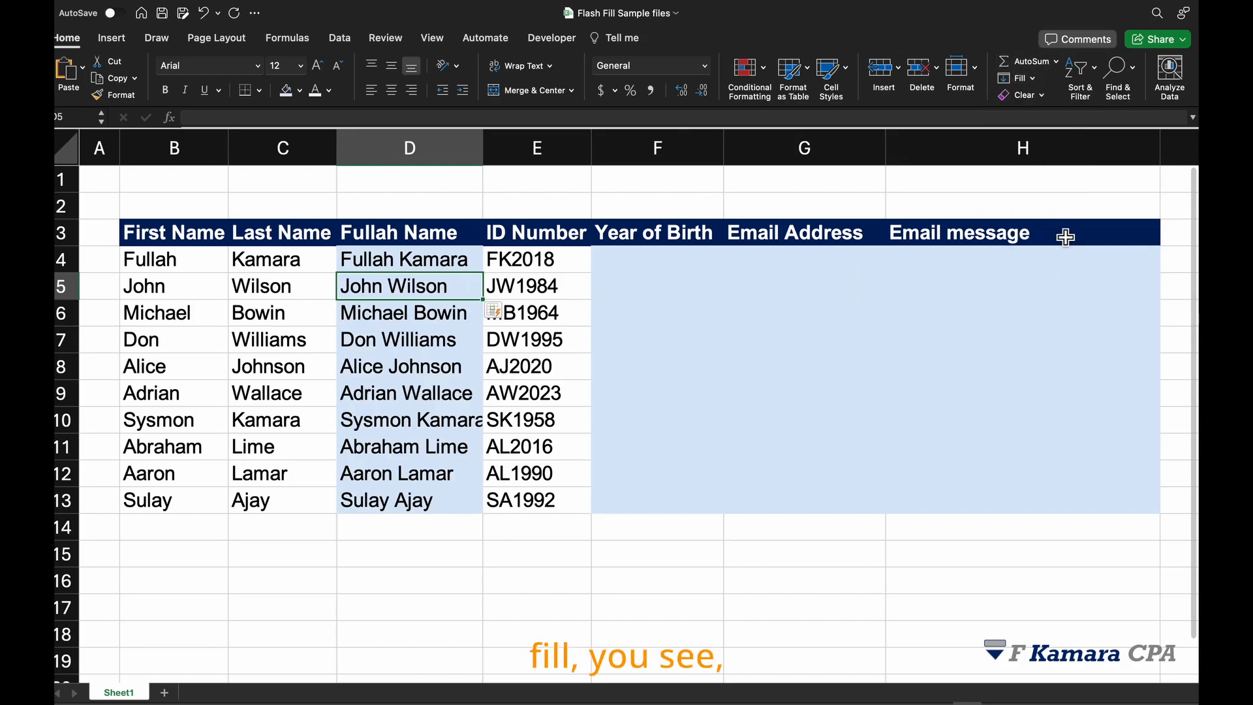
left_click(417, 391)
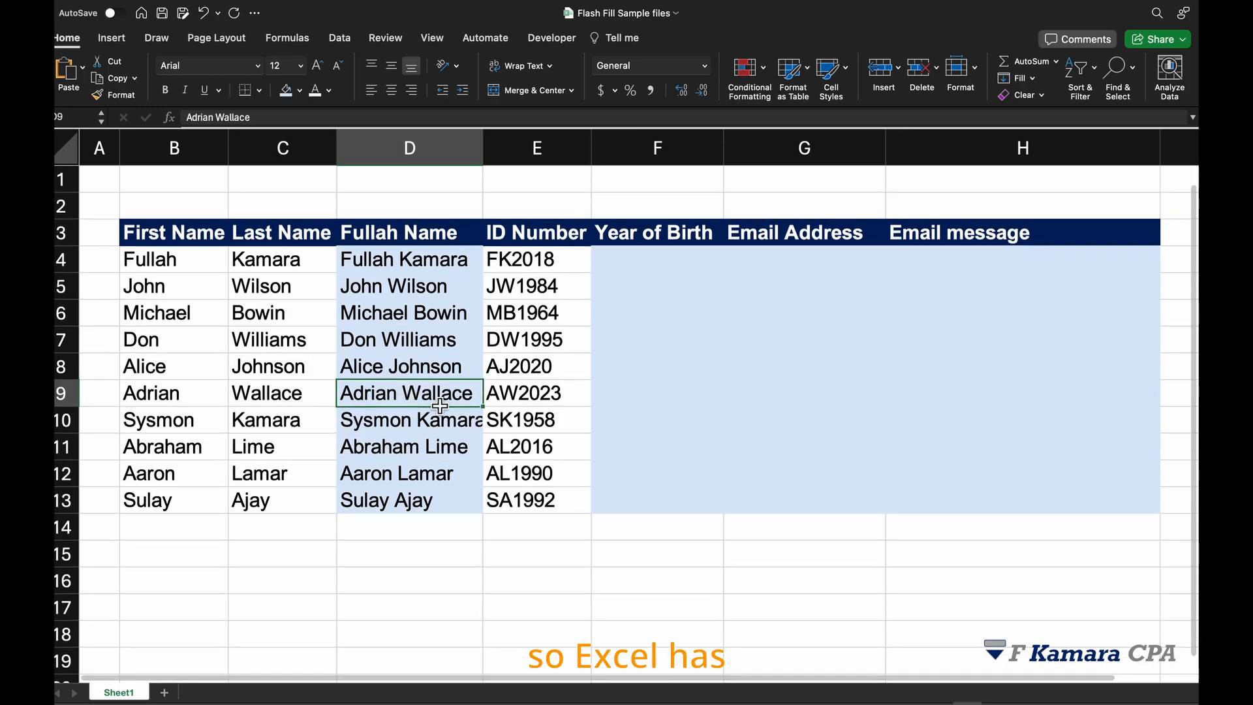
left_click(402, 318)
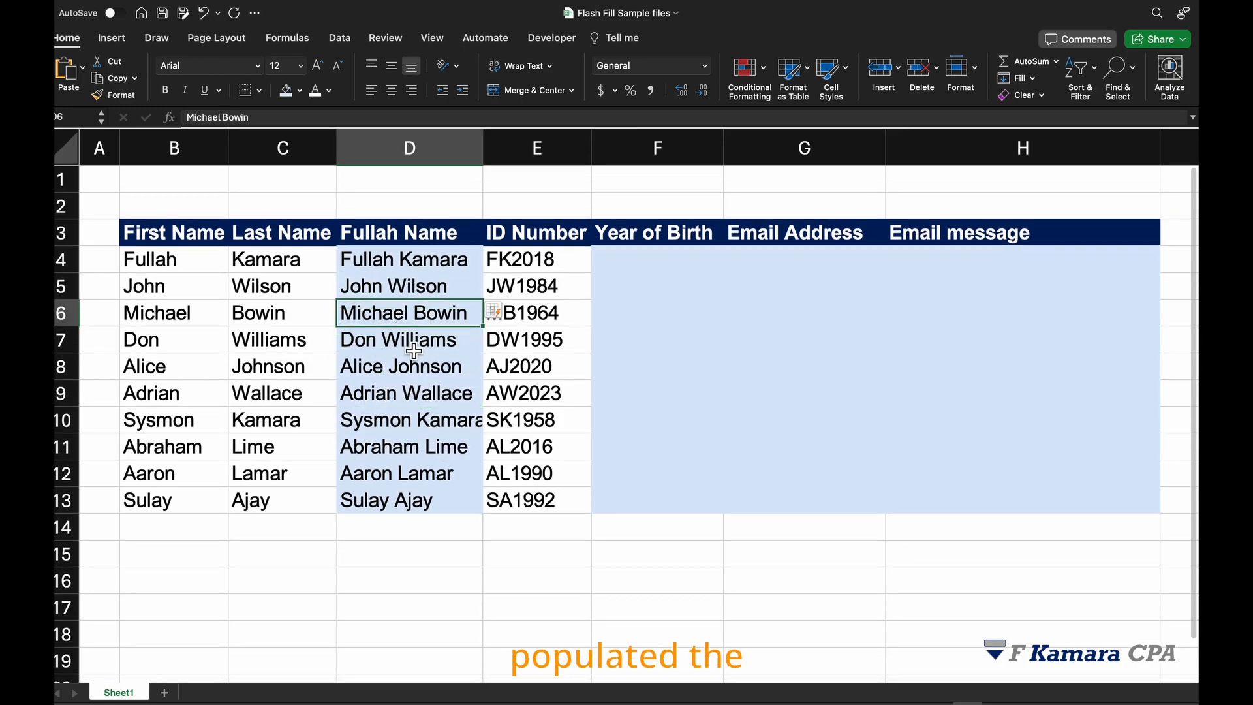
left_click(421, 294)
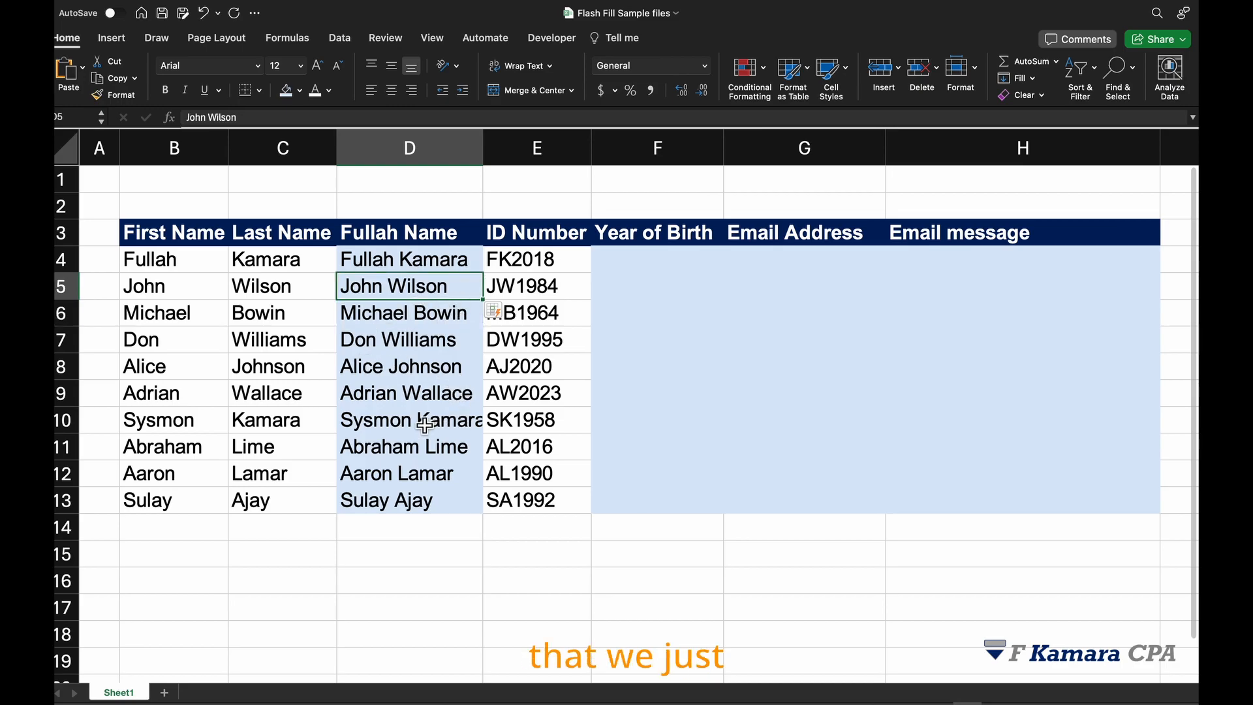
left_click(437, 341)
- Clear D5:D13 and Flash Fill them again with the keyboard shortcut
left_click_drag(471, 285, 449, 503)
key("Delete")
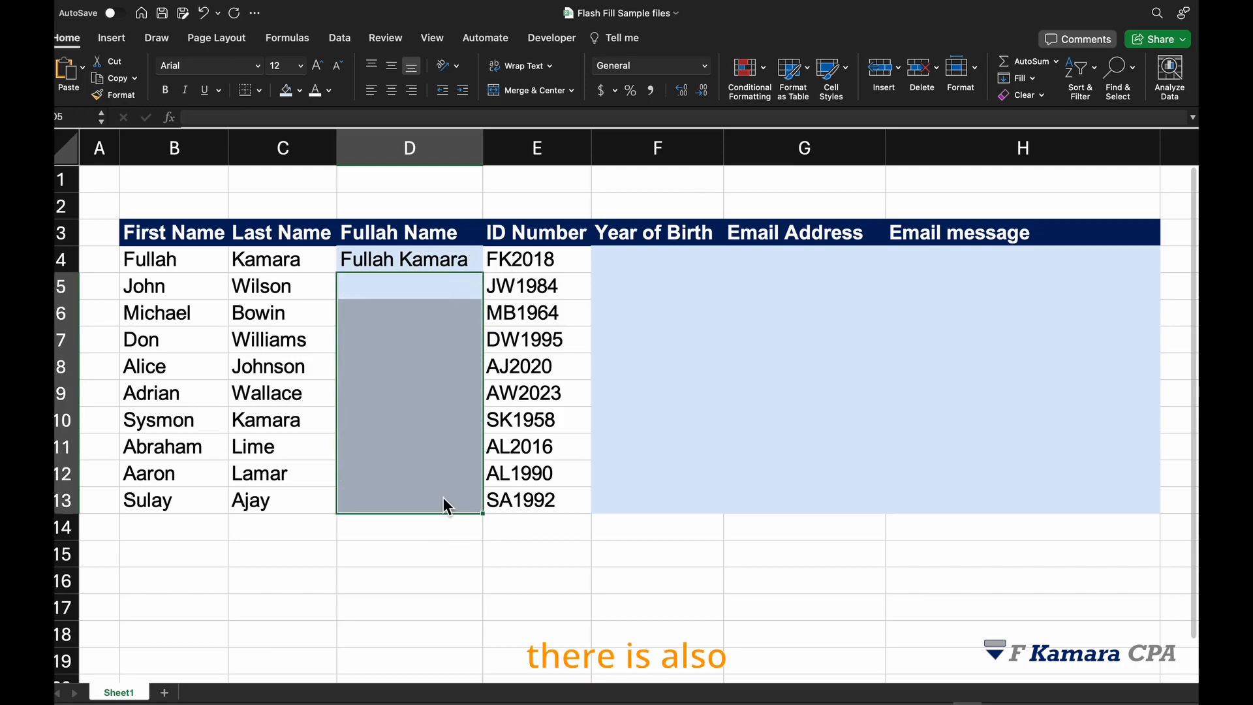
left_click(448, 291)
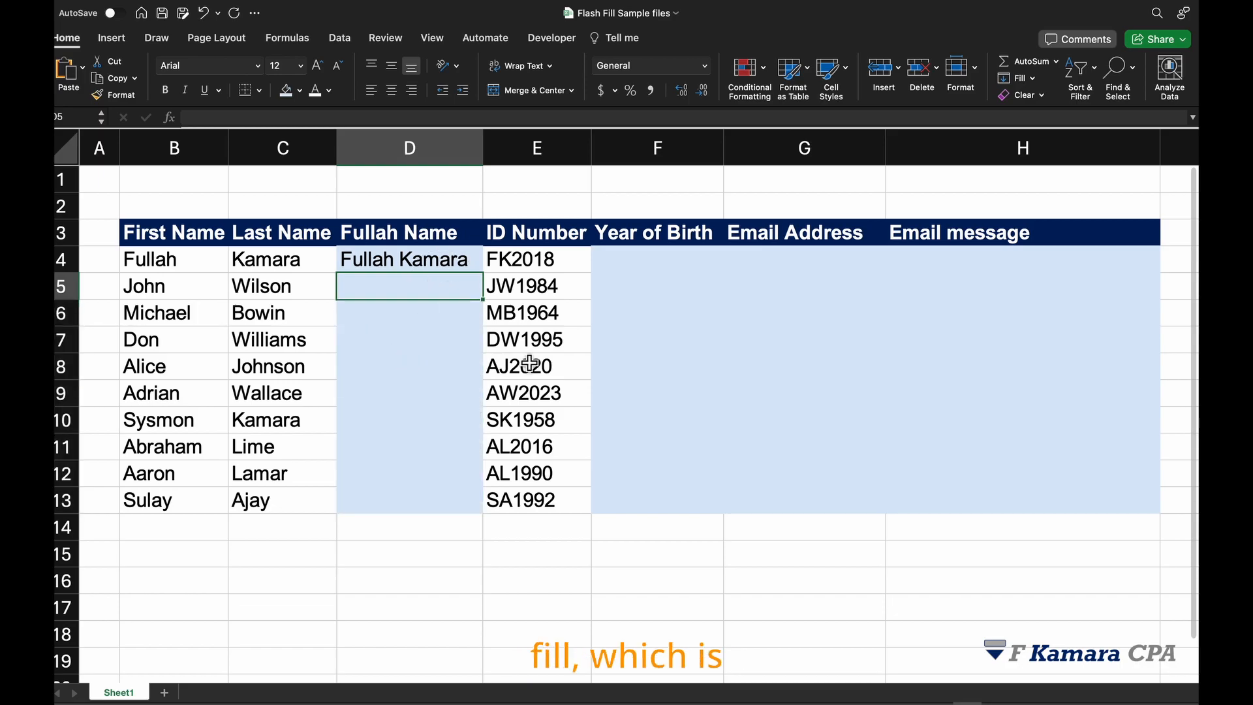
key("ctrl+e")
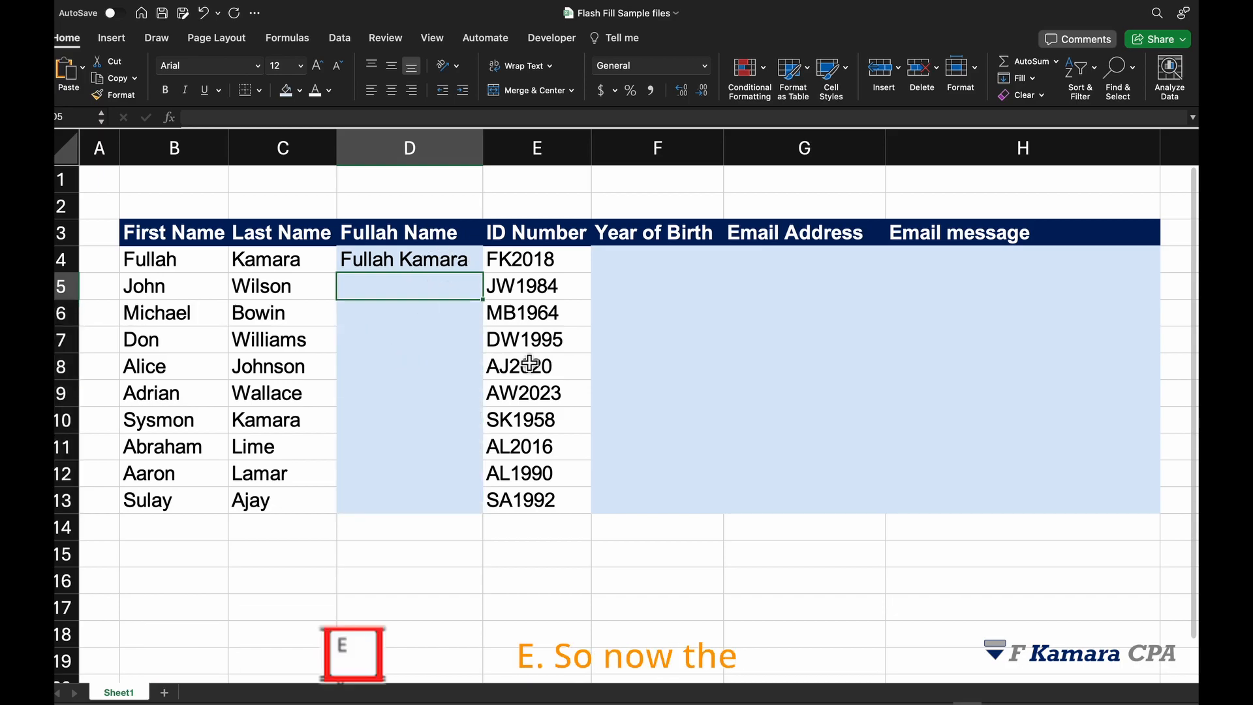
- Examine the ID Number column and select F4 under Year of Birth
left_click(623, 268)
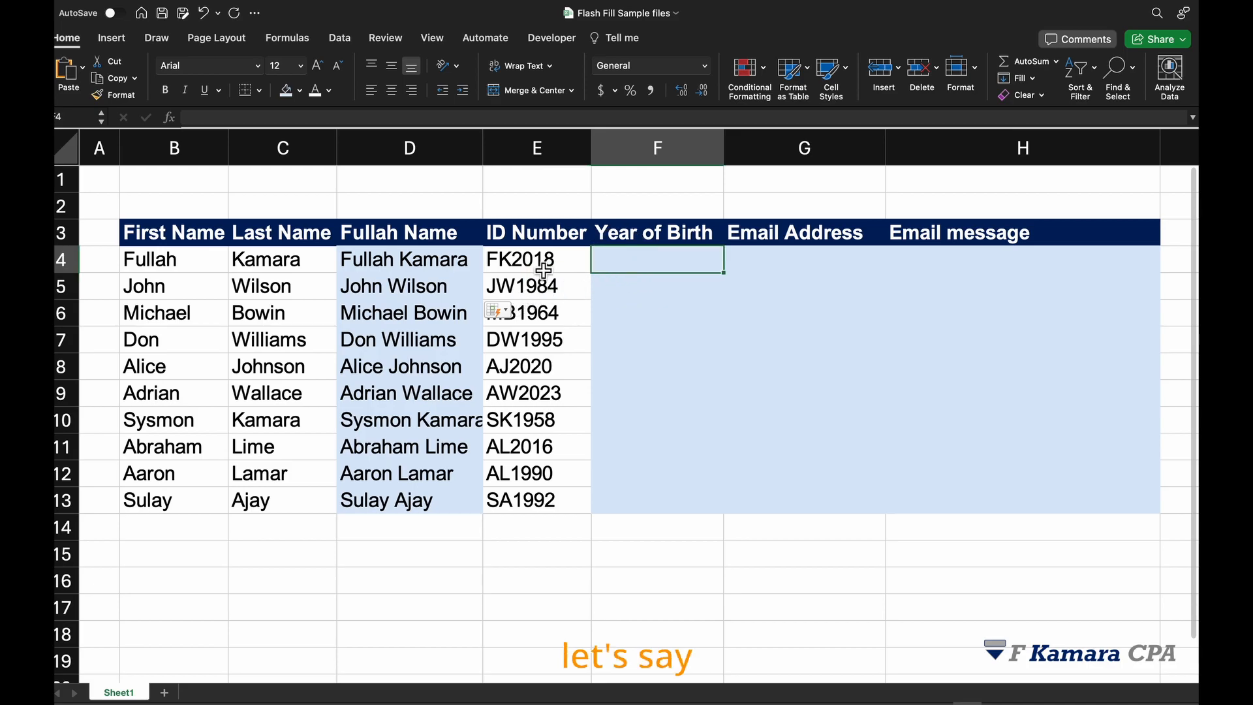
left_click(525, 236)
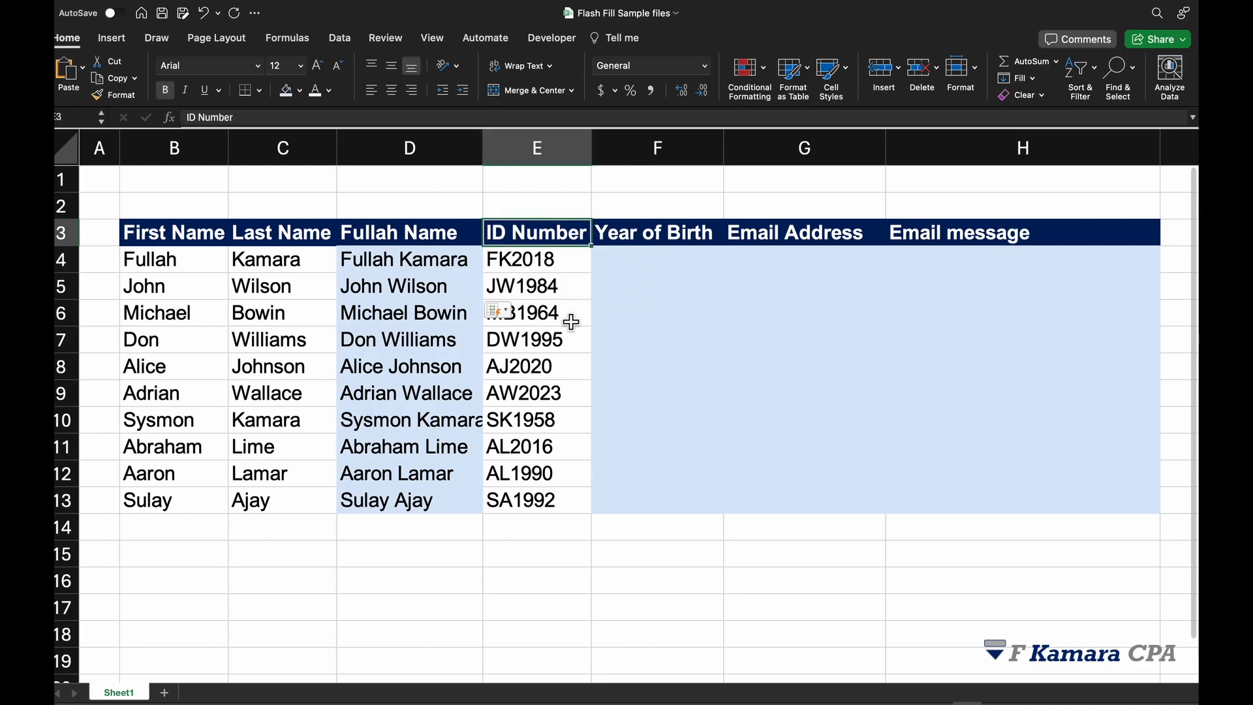
key("ctrl+space")
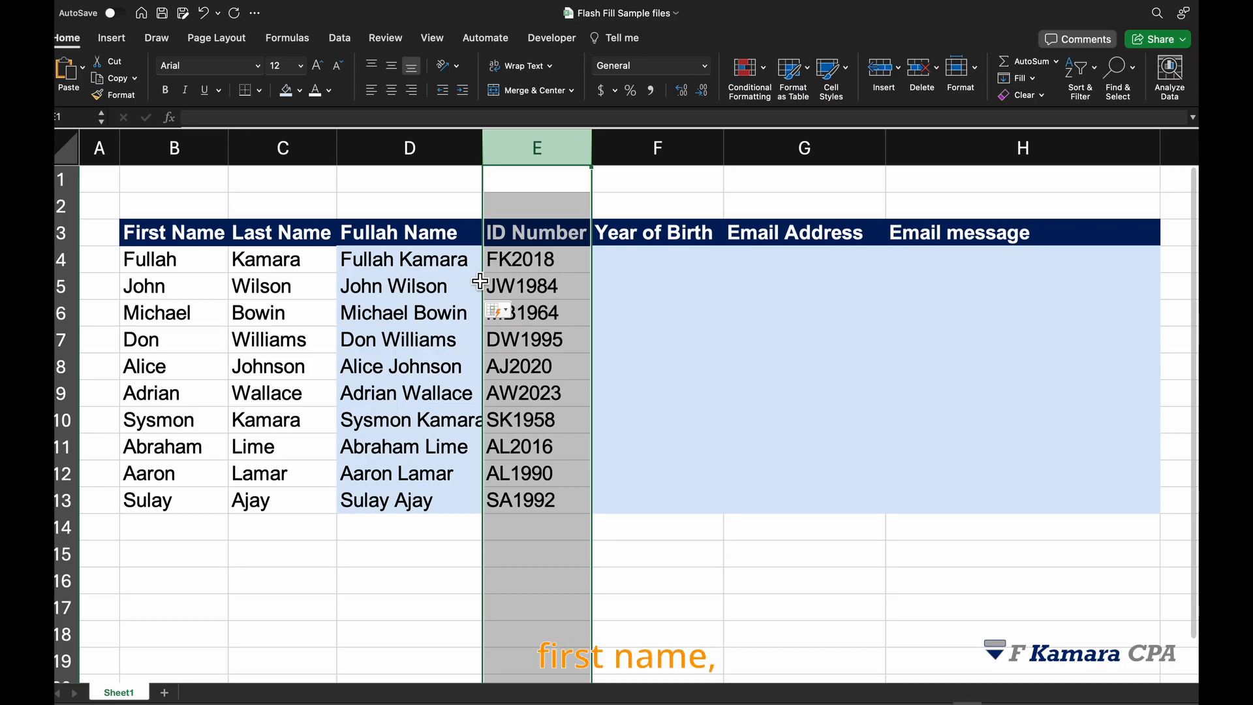
left_click(607, 269)
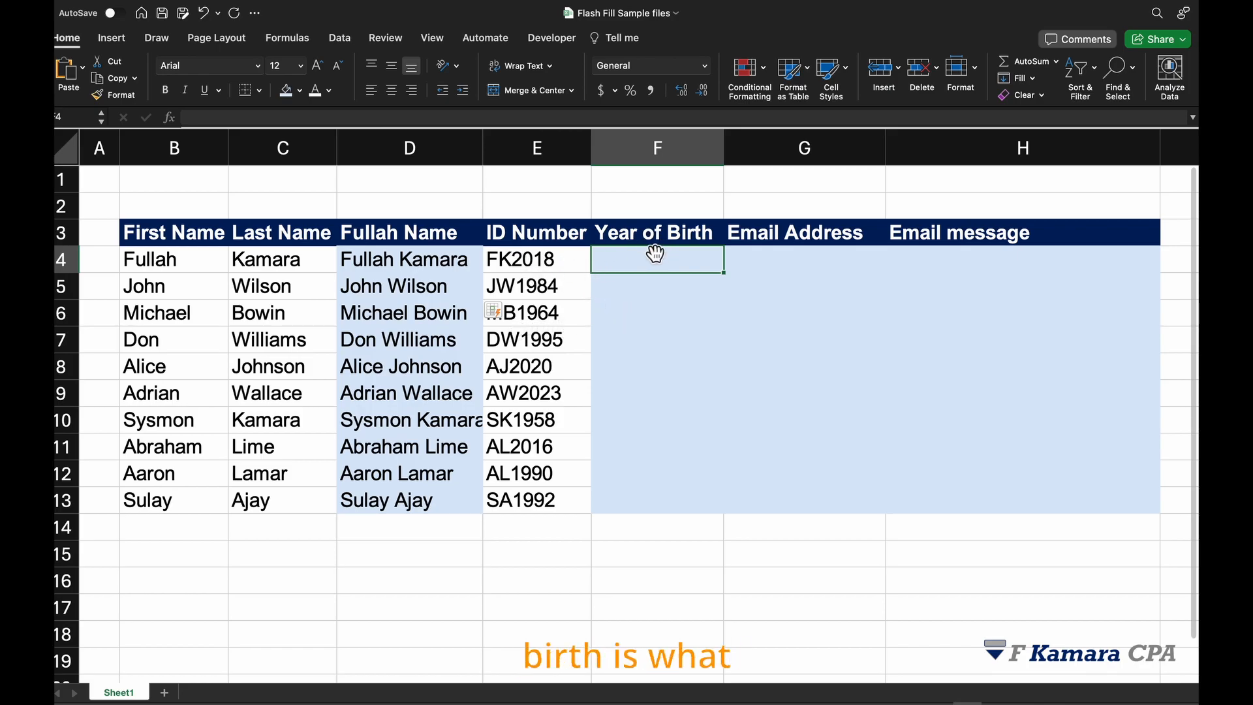
left_click(534, 229)
left_click(655, 268)
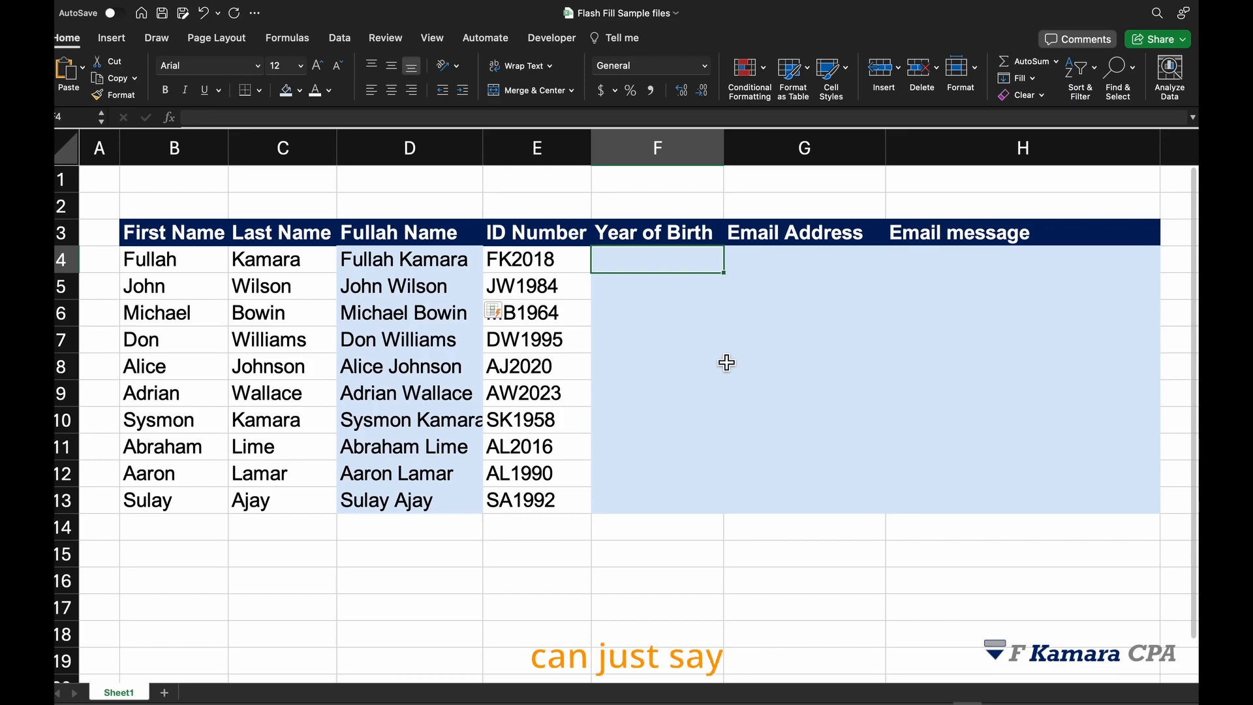
- Enter 2018 as the example year of birth in F4, then Flash Fill the remaining years in F5:F13
type("2018")
key("Return")
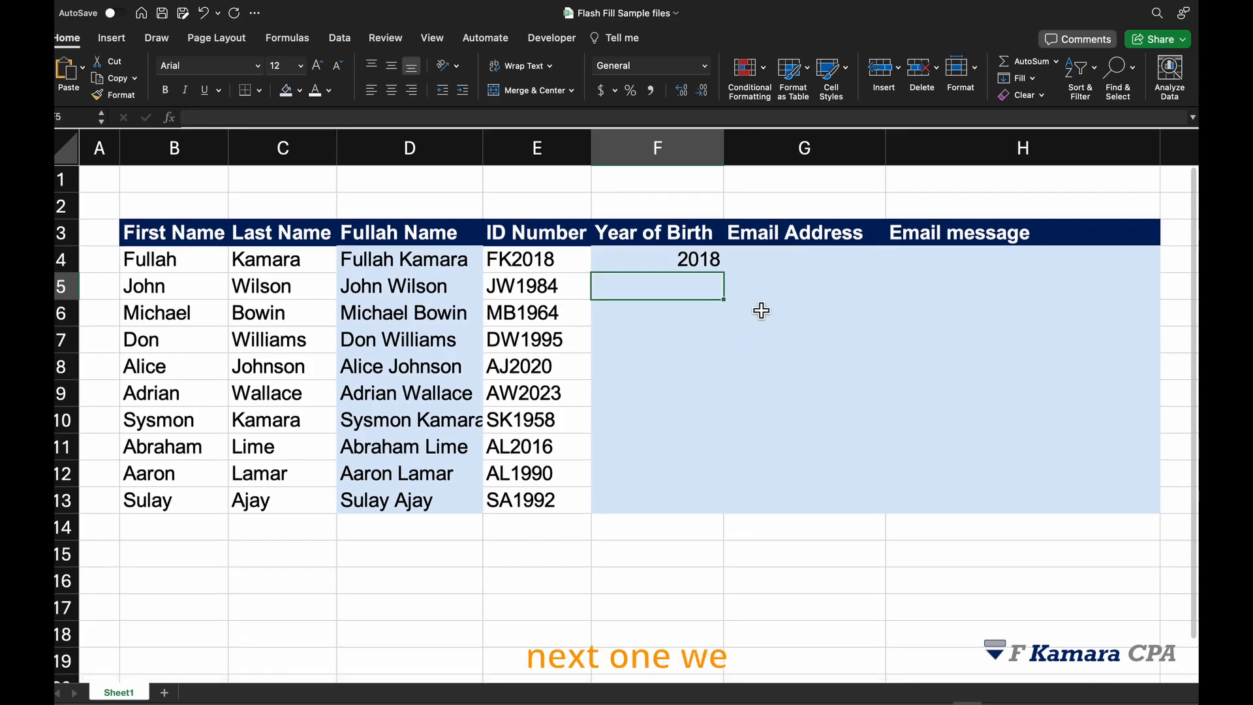
key("ctrl+e")
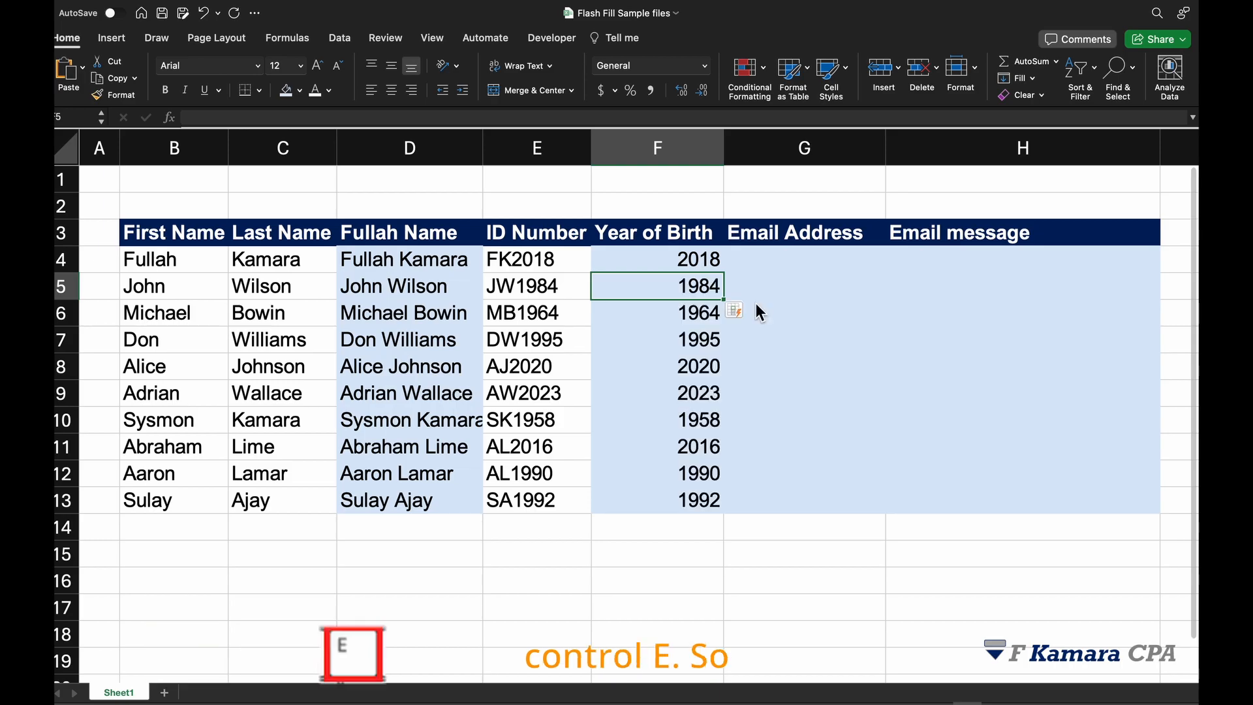
left_click(610, 388)
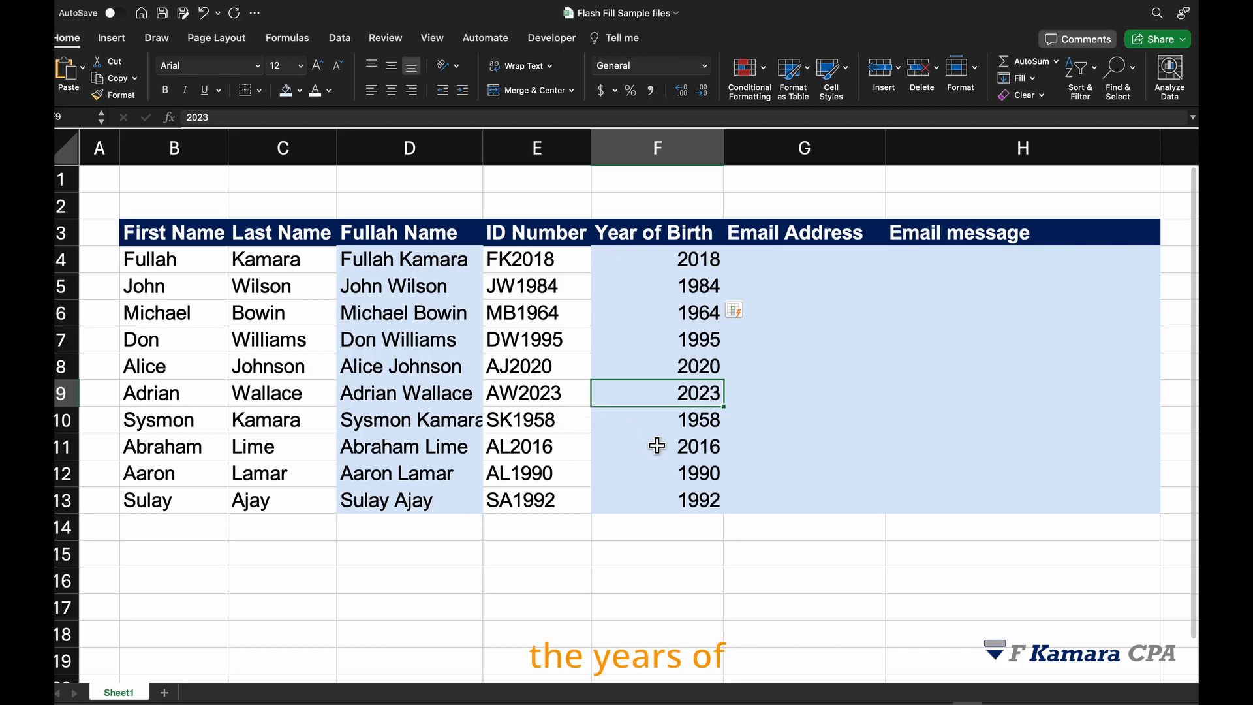
left_click_drag(670, 260, 665, 512)
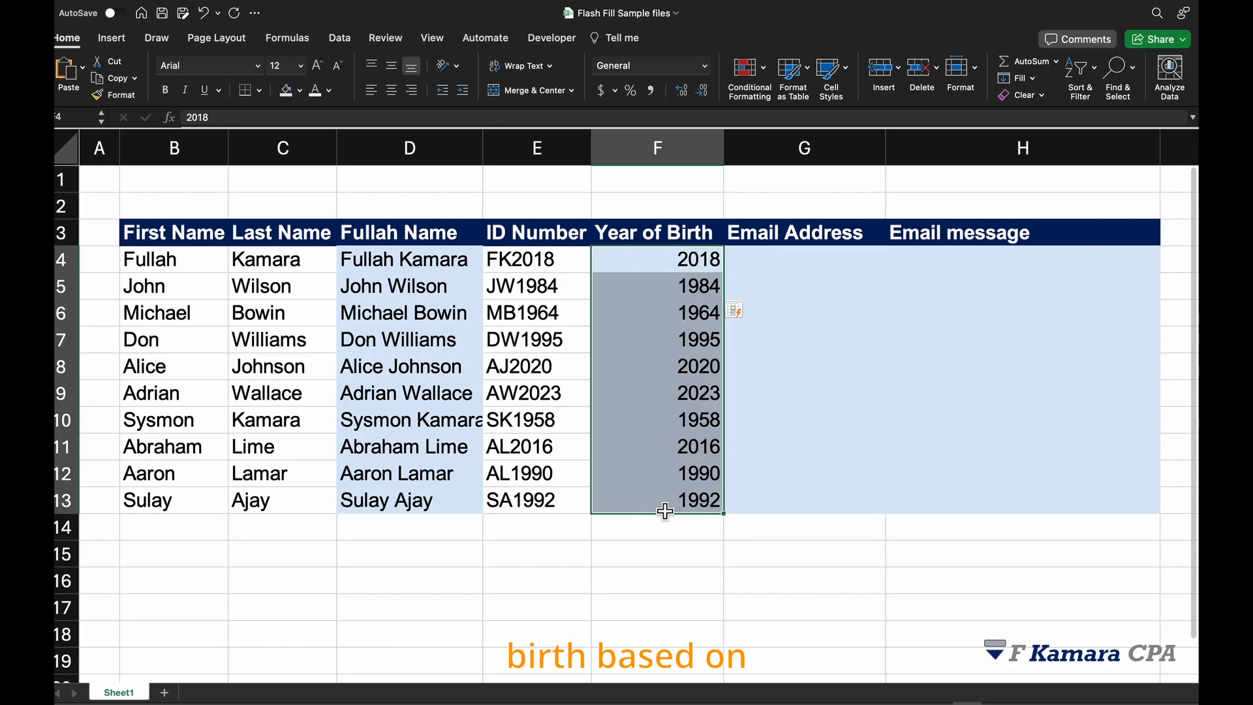
left_click(496, 347)
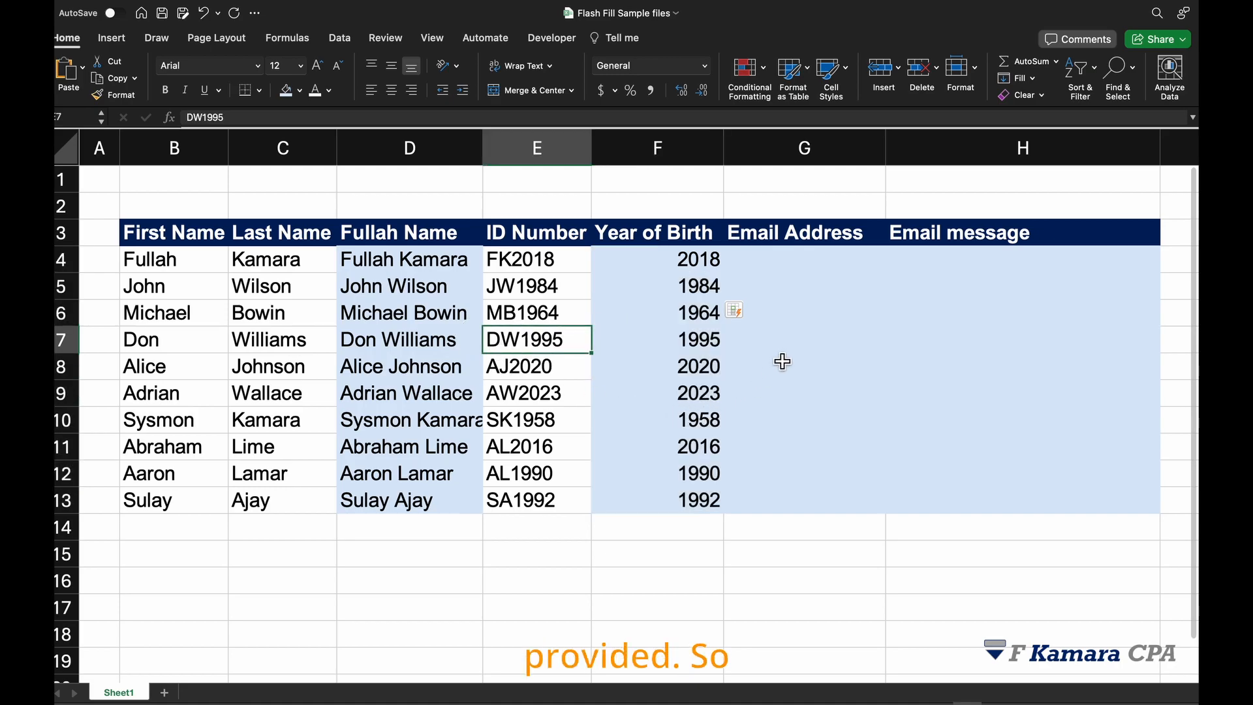
- Enter row 4's email address in firstname.lastname format in G4, then Flash Fill the remaining email addresses in G5:G13
left_click(779, 261)
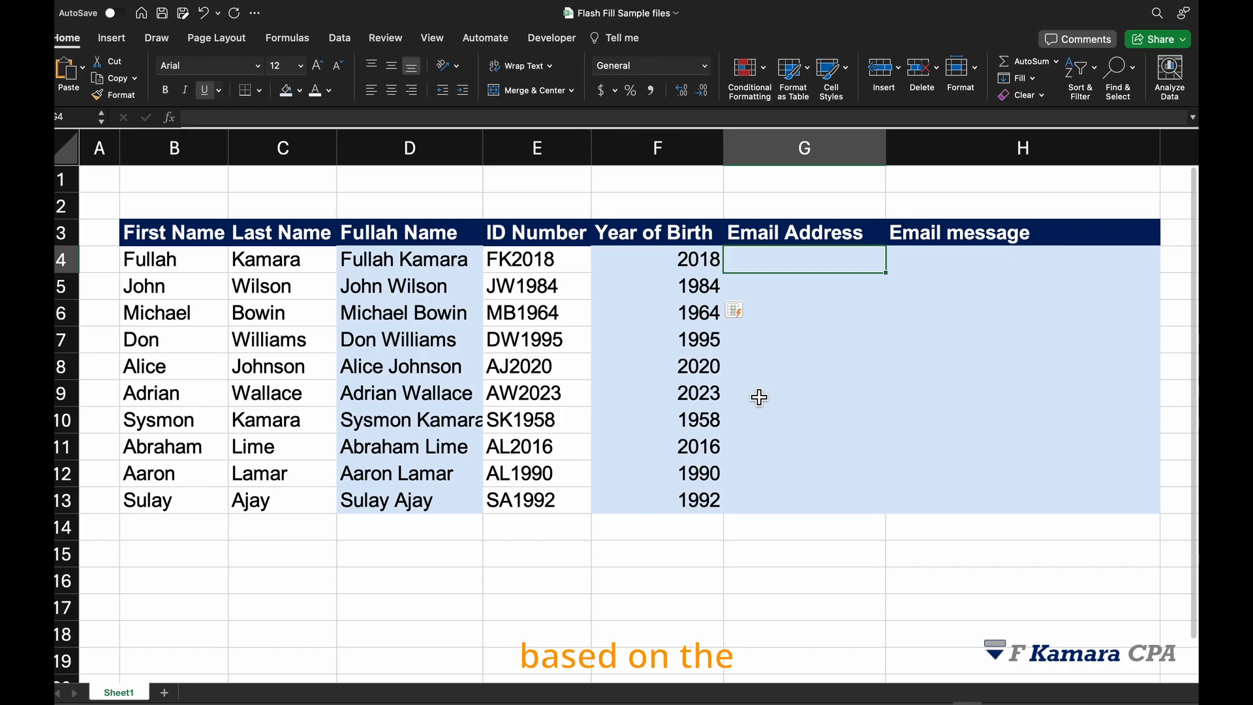
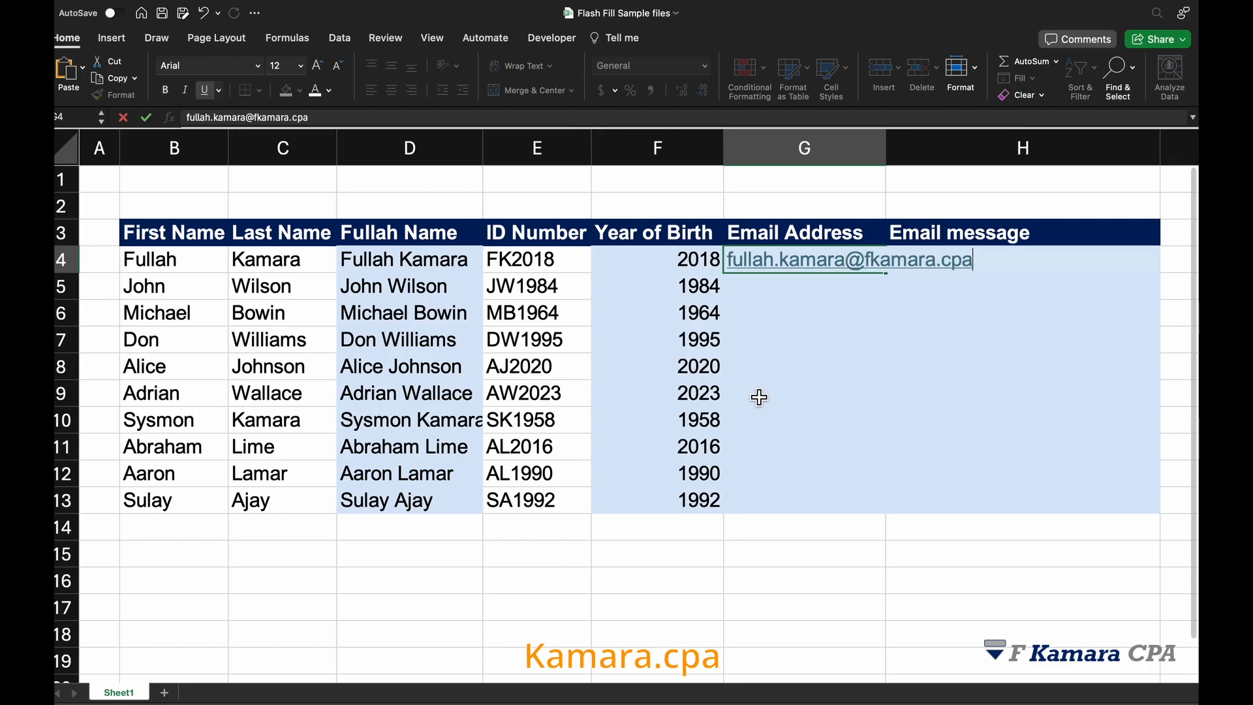
key("Return")
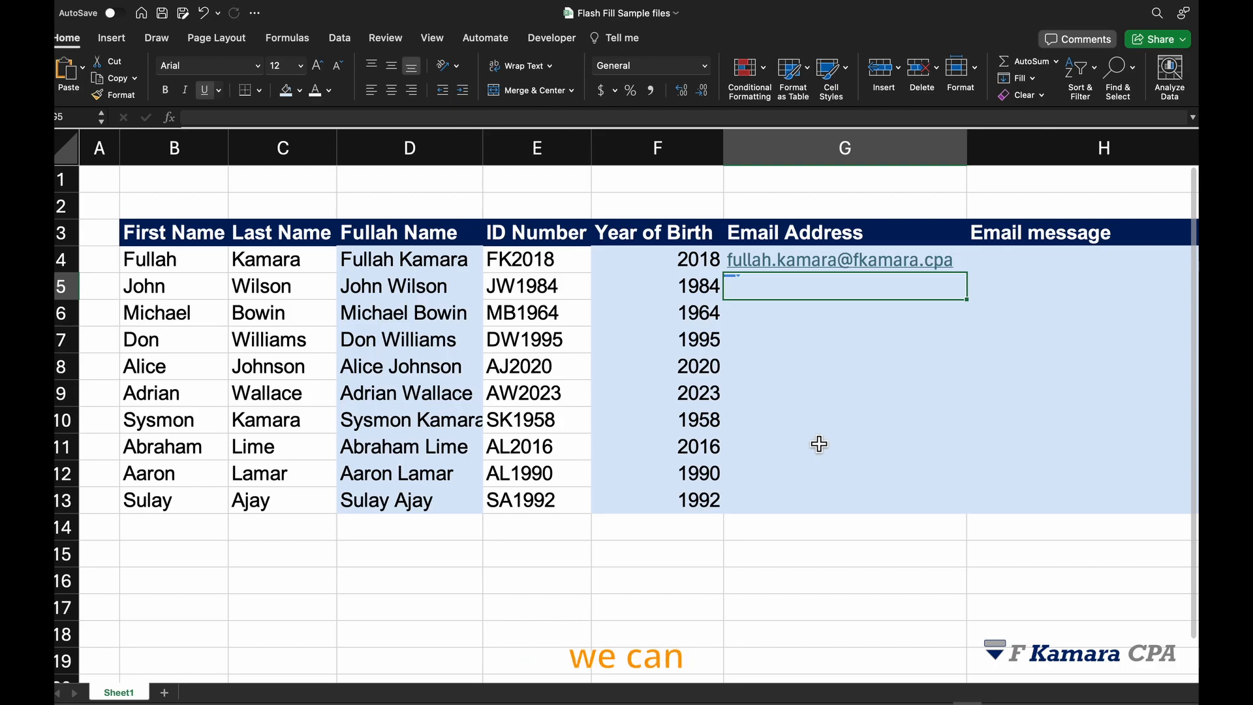
key("ctrl+e")
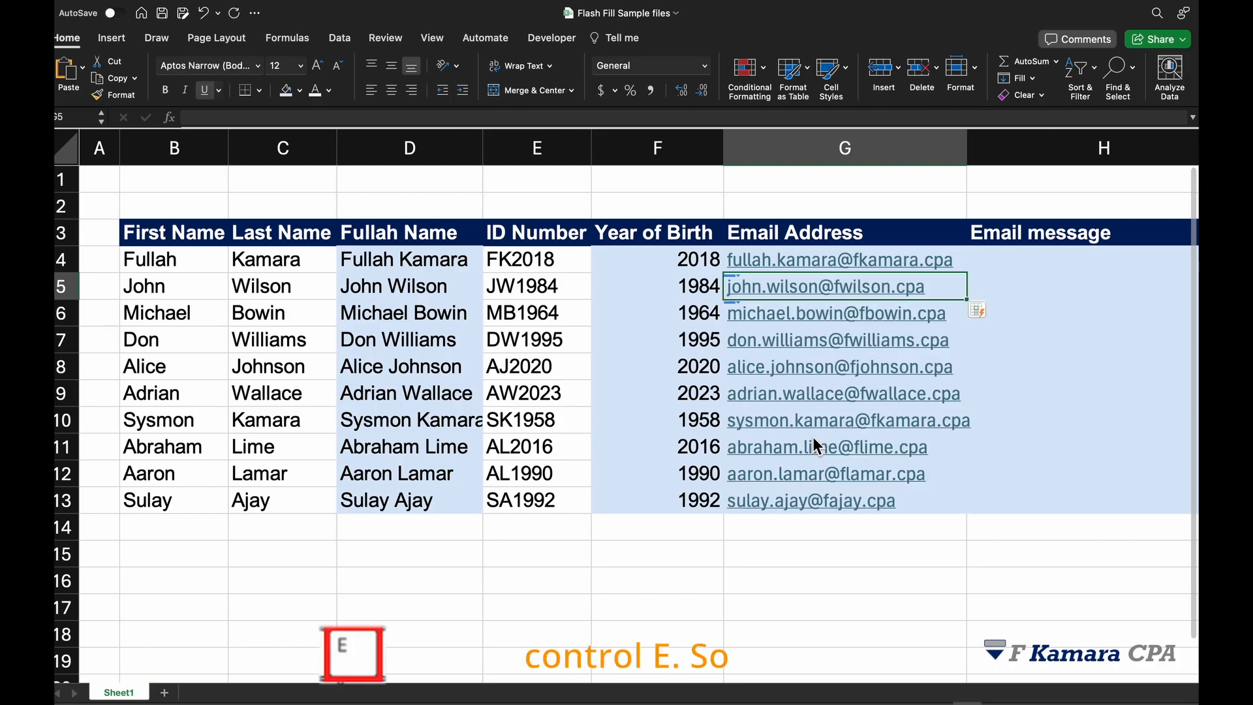
- Enter the example greeting "Hi, [first name]. I hope you are doing well." using row 4's first name in H4
left_click(1005, 452)
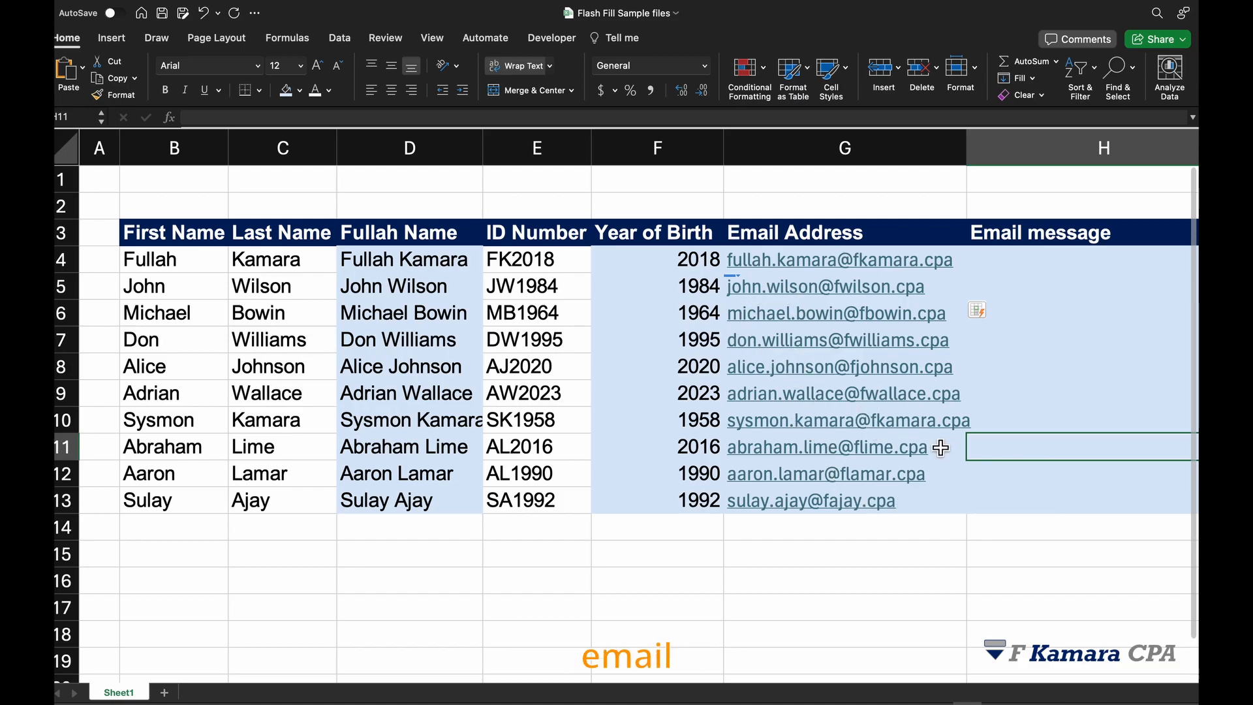
left_click(1034, 258)
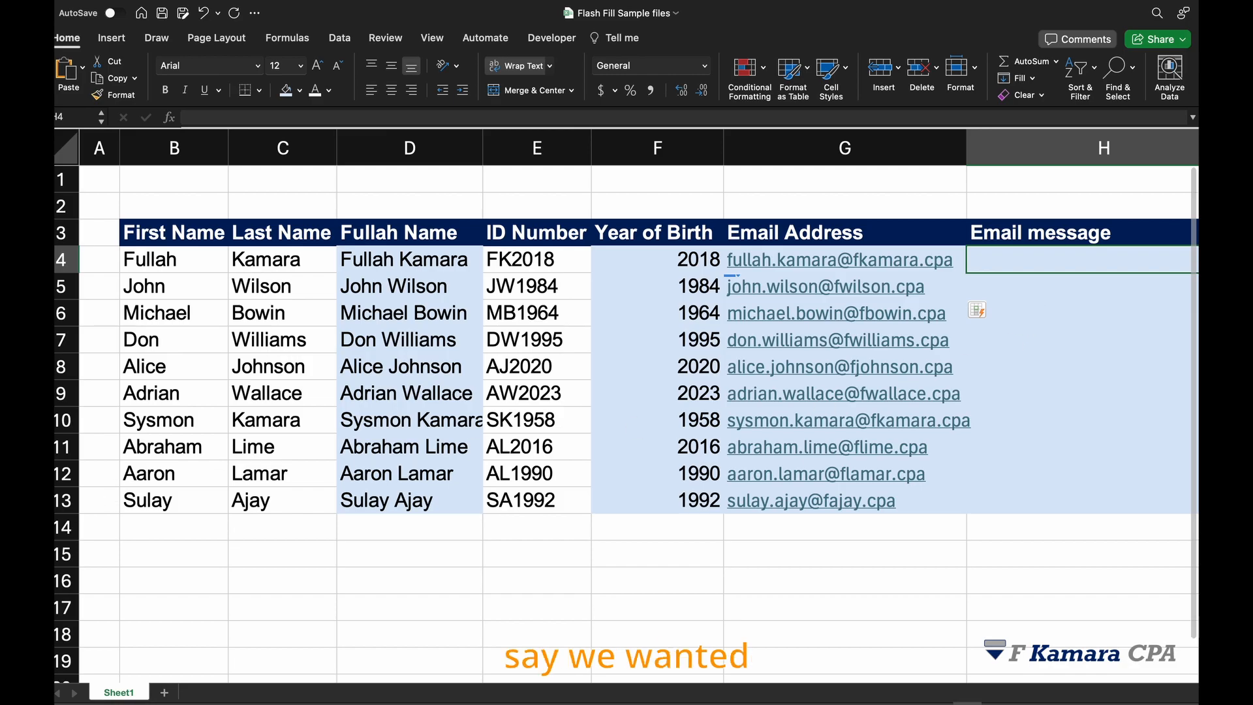
left_click(27, 490)
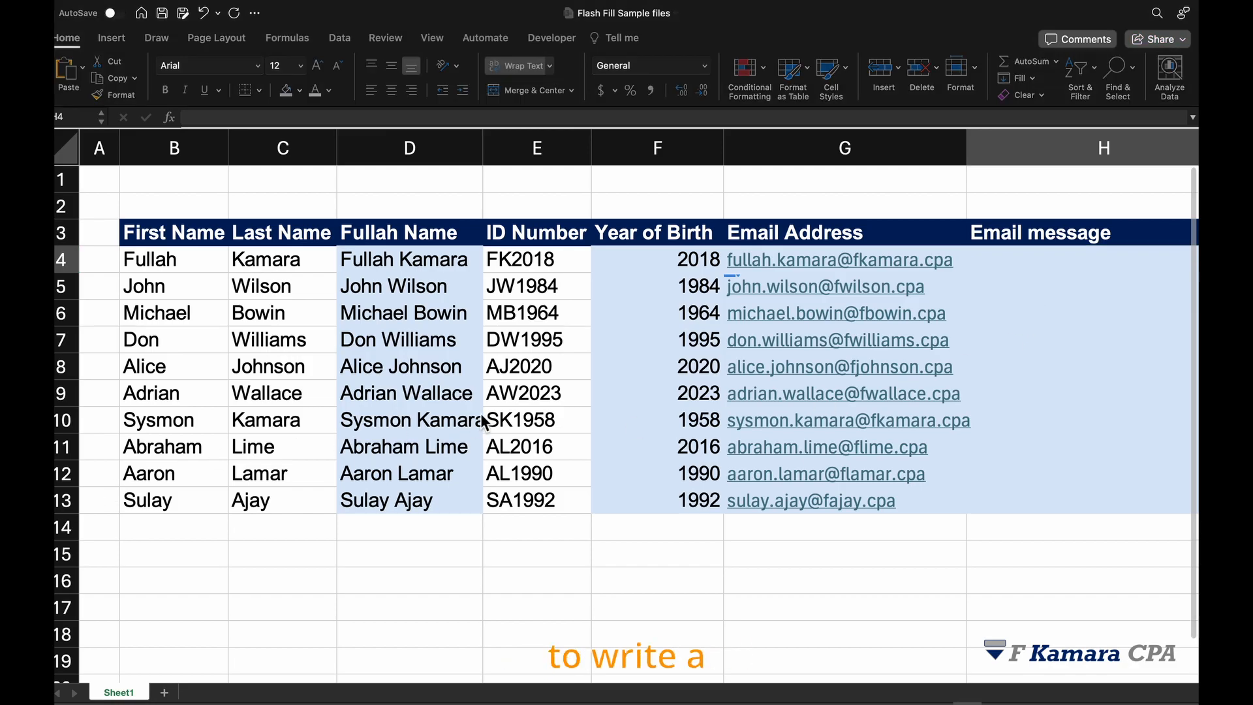
left_click(1053, 264)
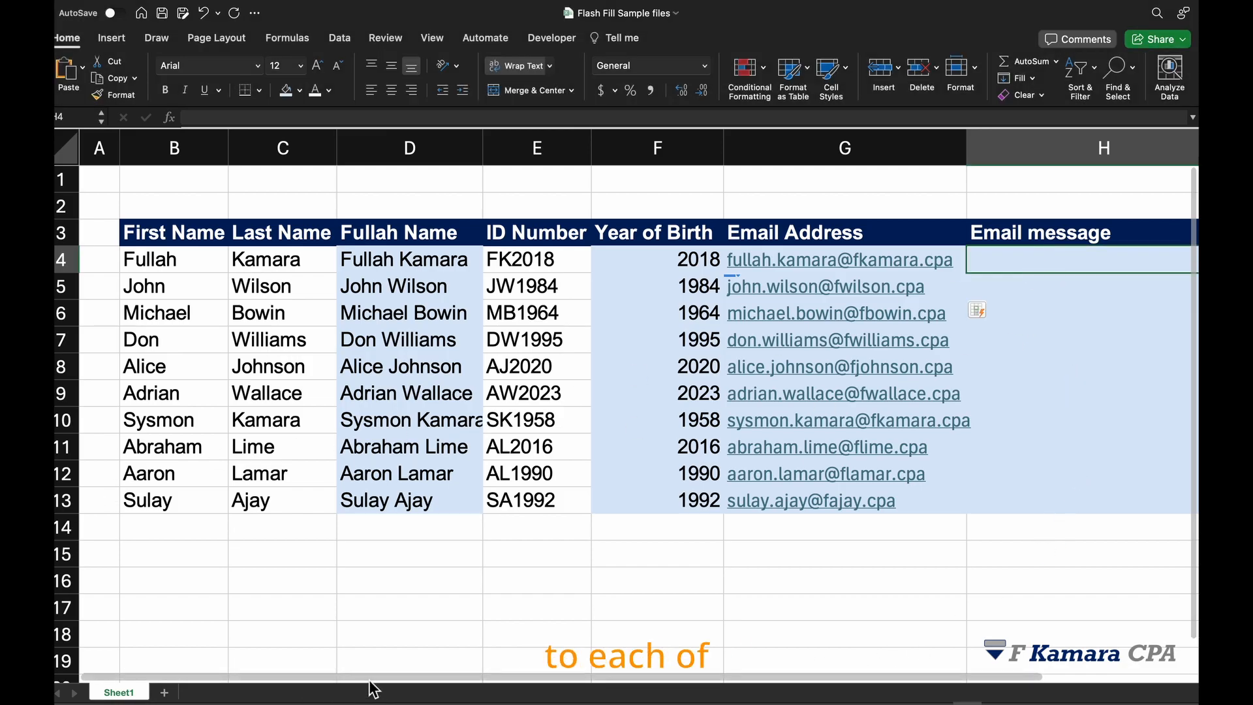
left_click_drag(377, 675, 430, 682)
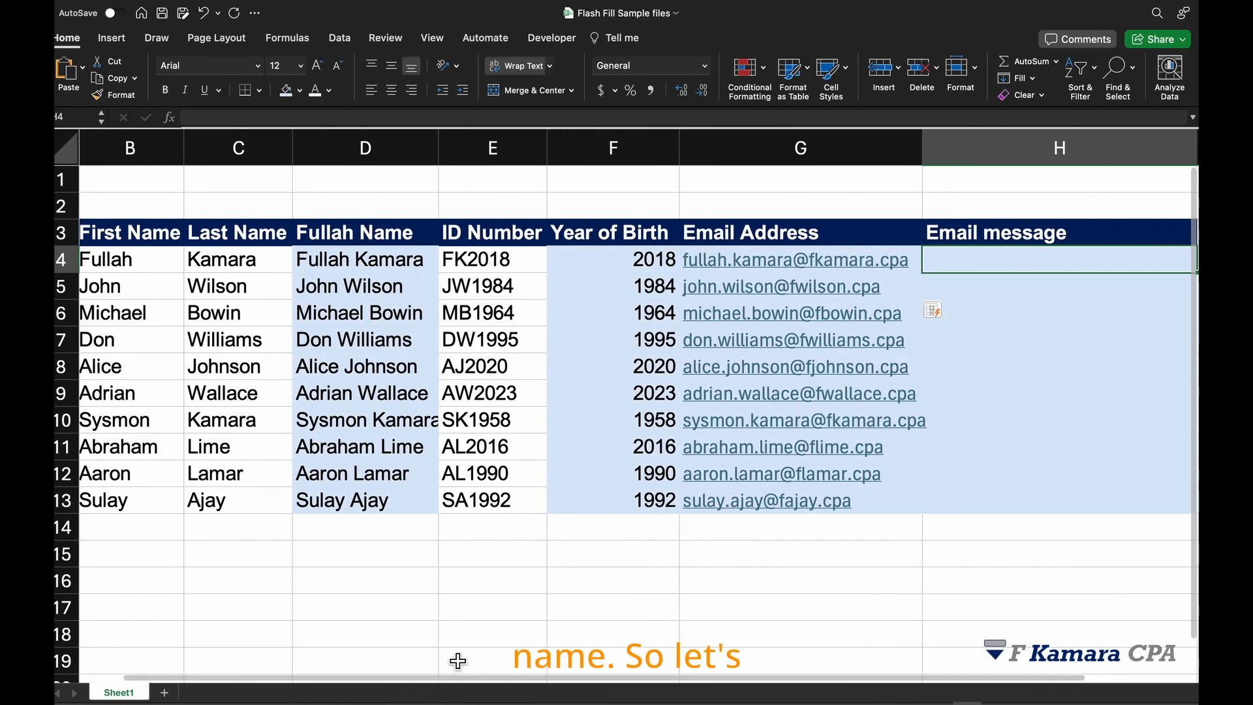
type("Hi, Fu")
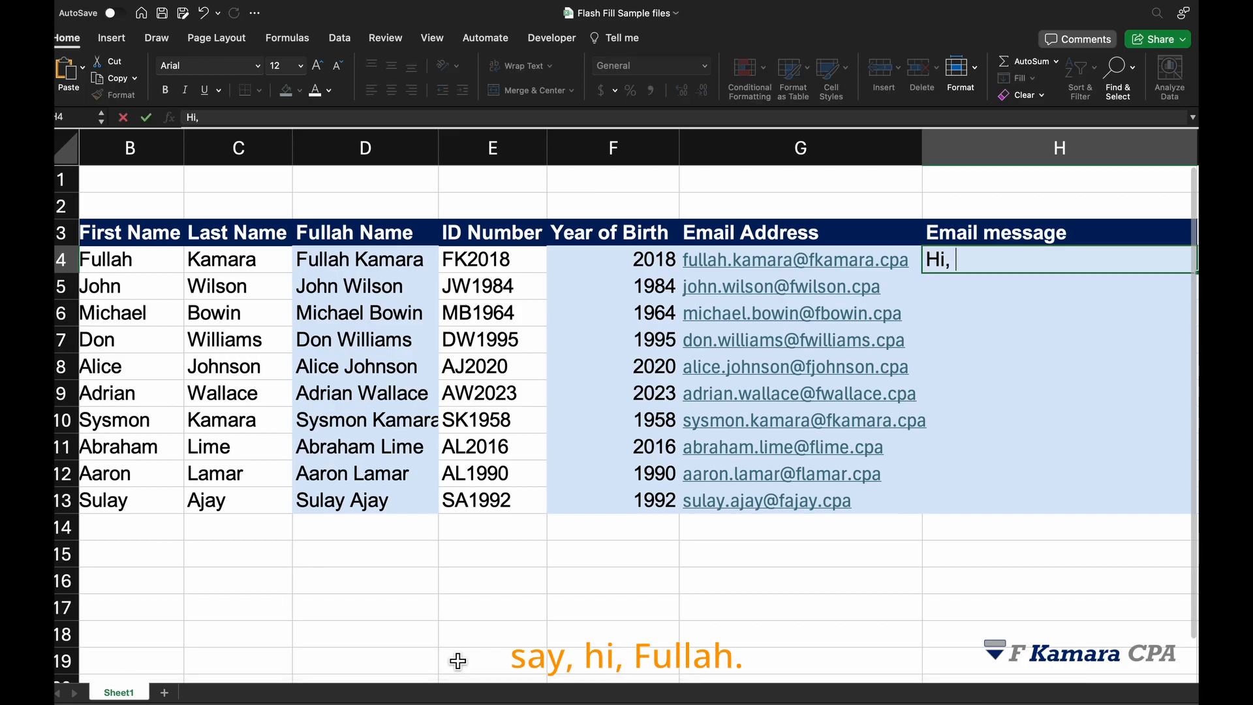
type("re doing well.")
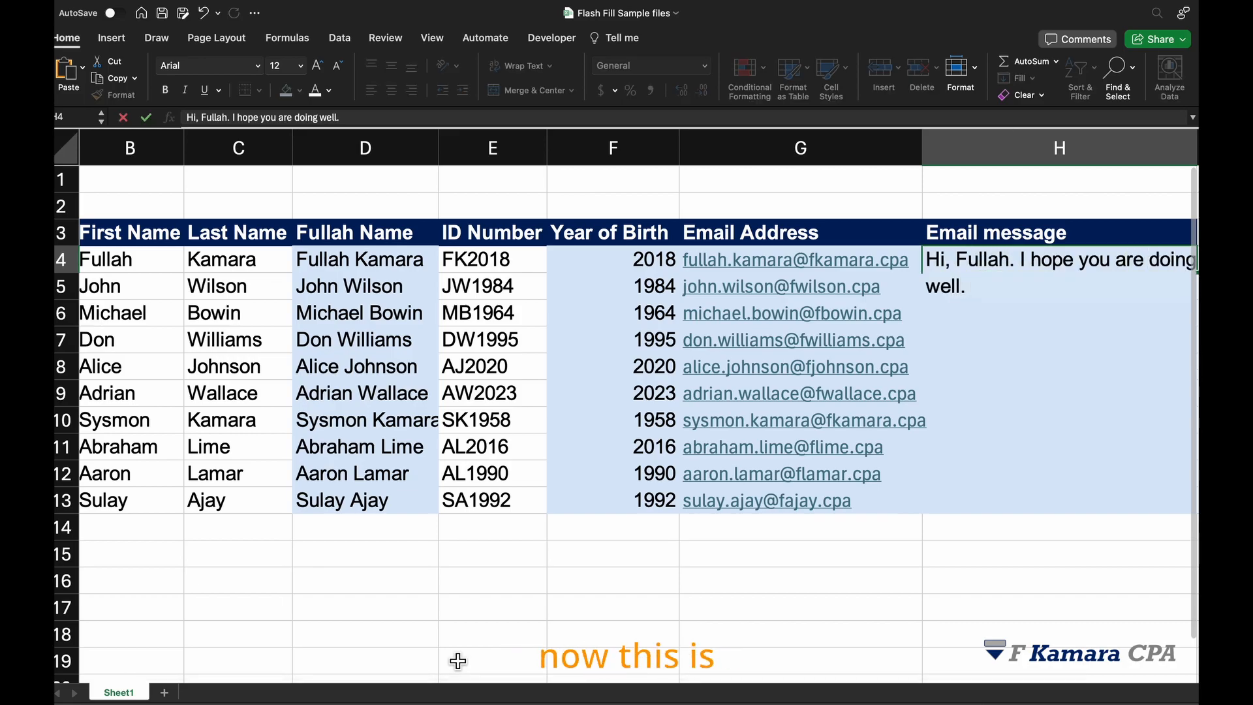
key("Return")
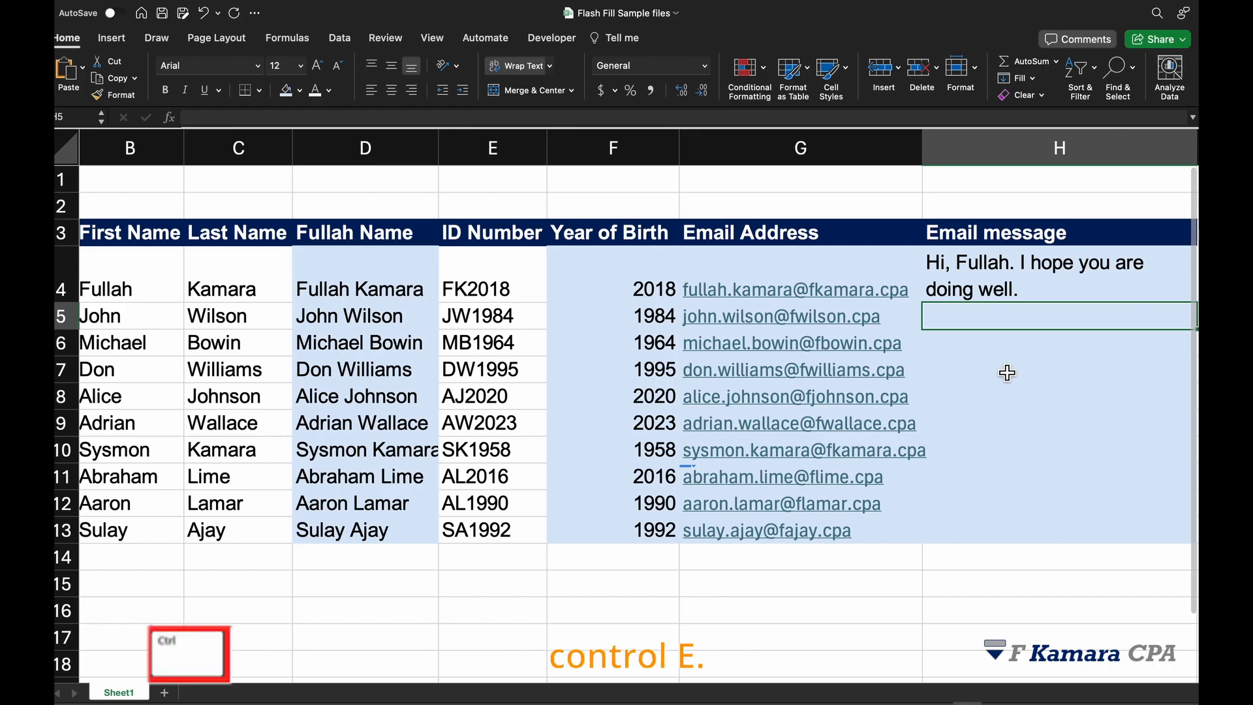
- Flash Fill the remaining email messages in H5:H13 from the H4 example
key("ctrl+e")
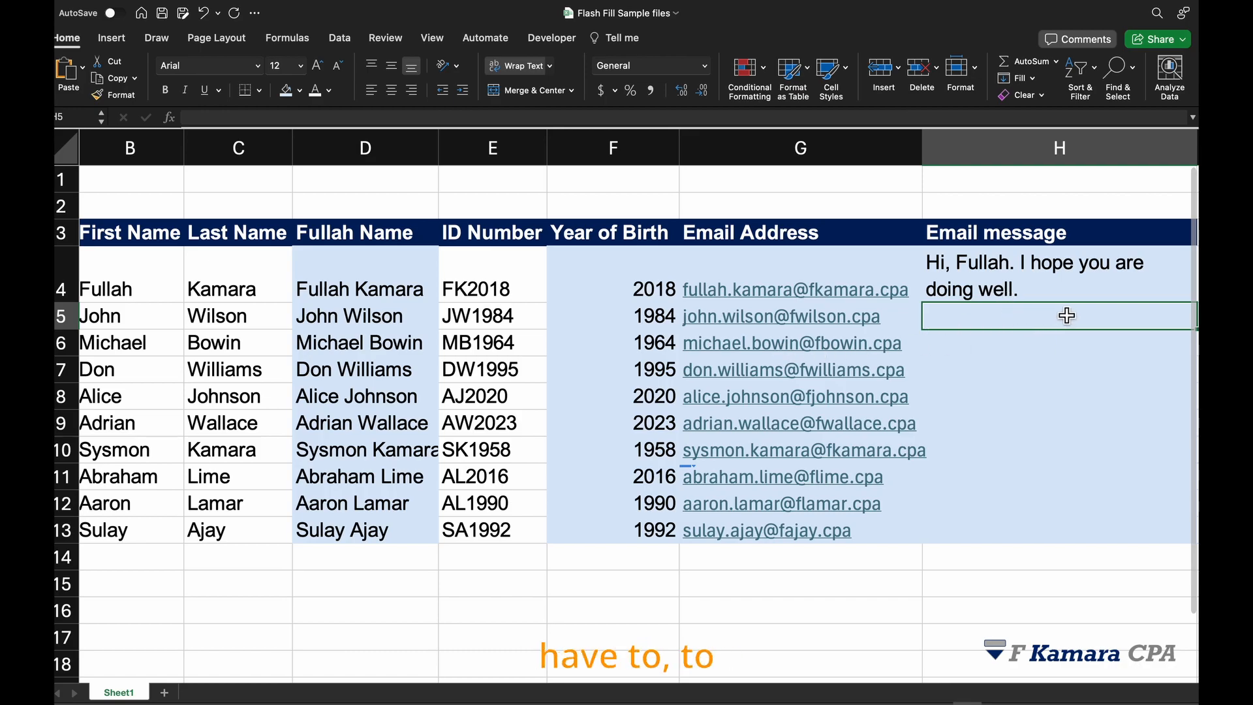
left_click(1024, 369)
left_click(1032, 317)
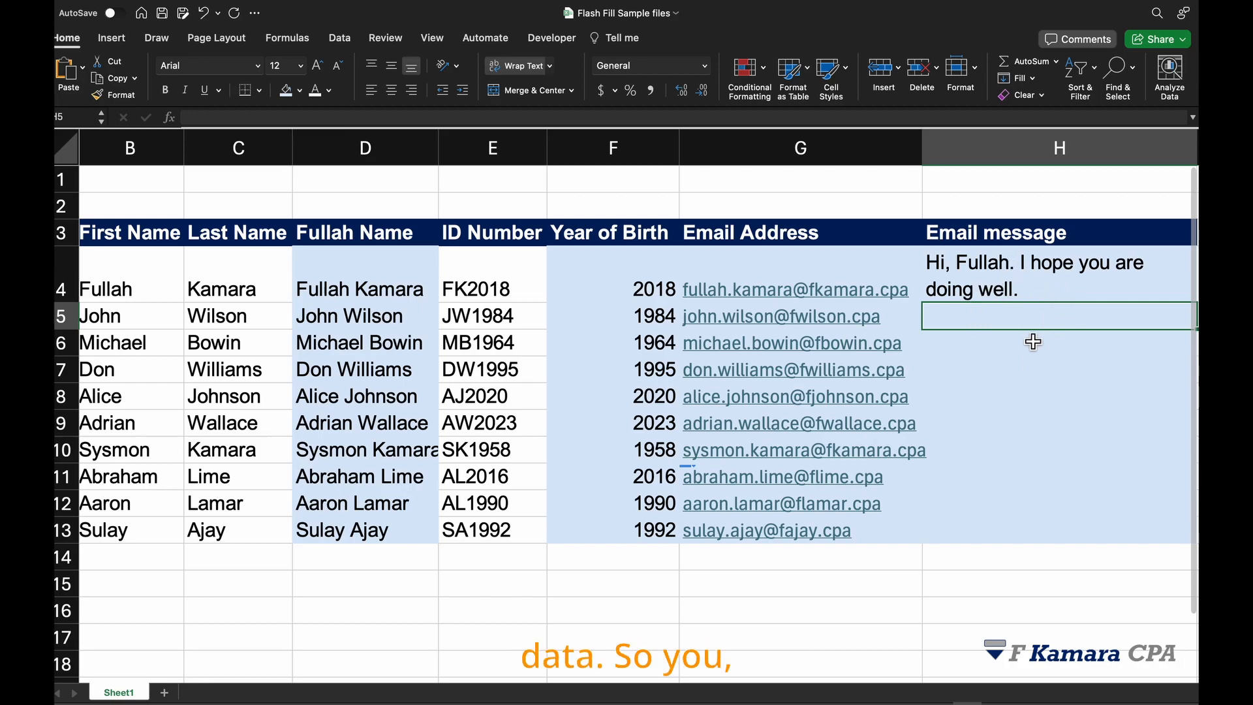
left_click(1011, 344)
left_click(1008, 316)
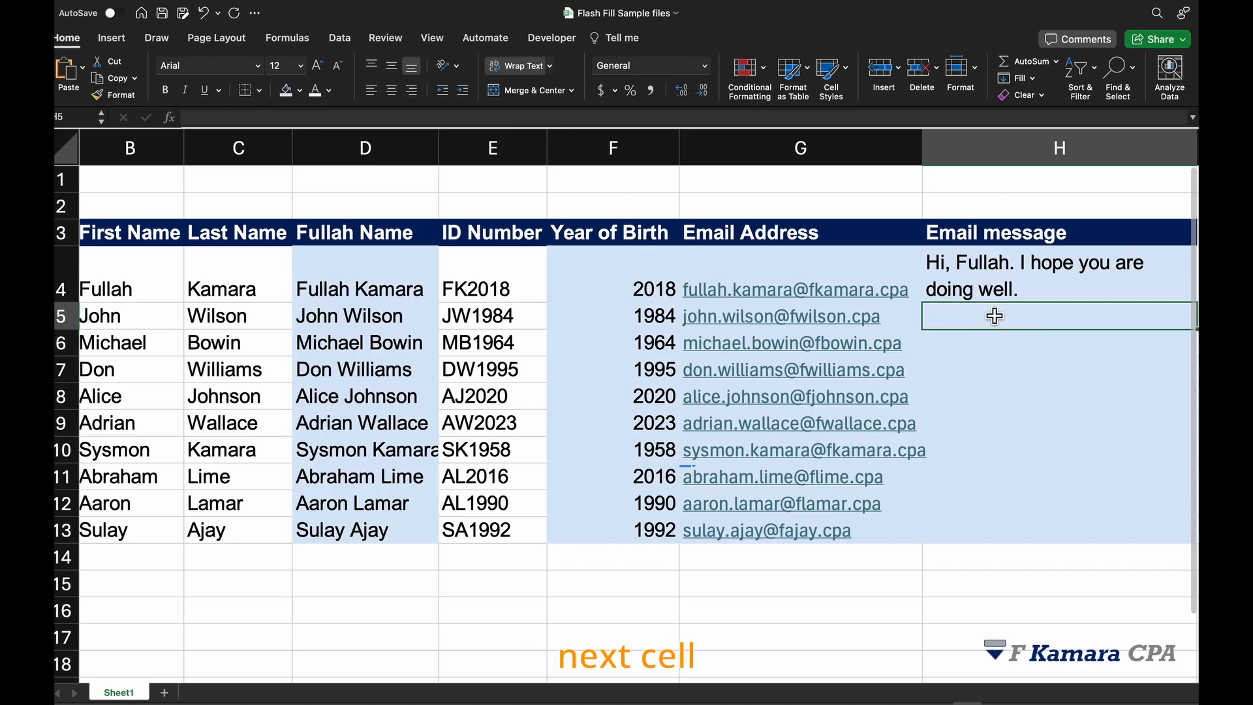
left_click(1008, 264)
left_click(994, 325)
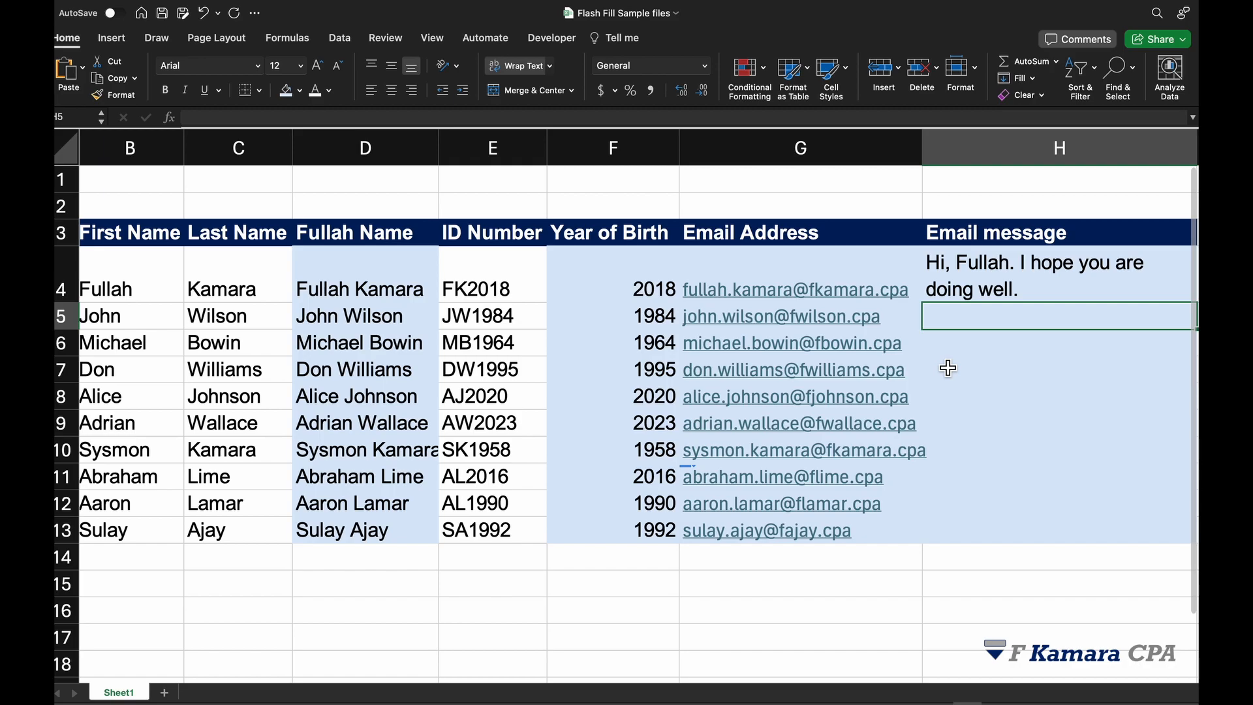
key("ctrl+e")
- Review the flash-filled email messages in column H against the first names
scroll(820, 361, "down", 3)
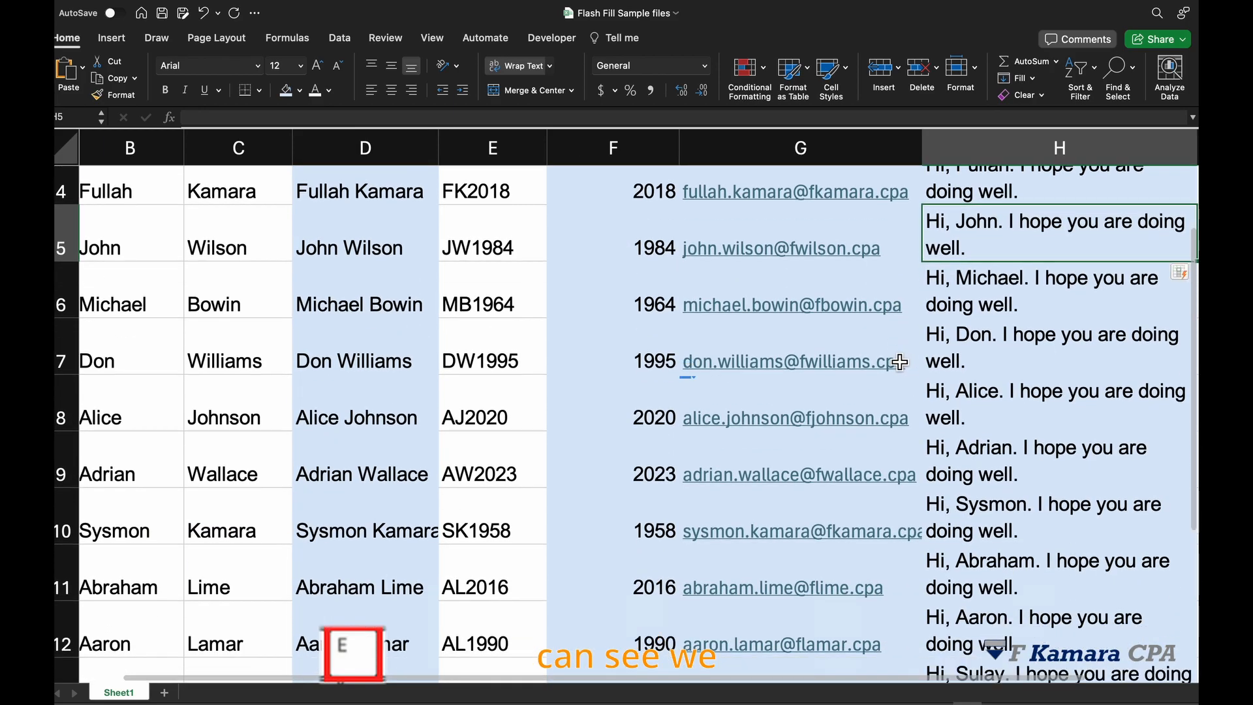
scroll(848, 366, "down", 3)
scroll(905, 367, "up", 1)
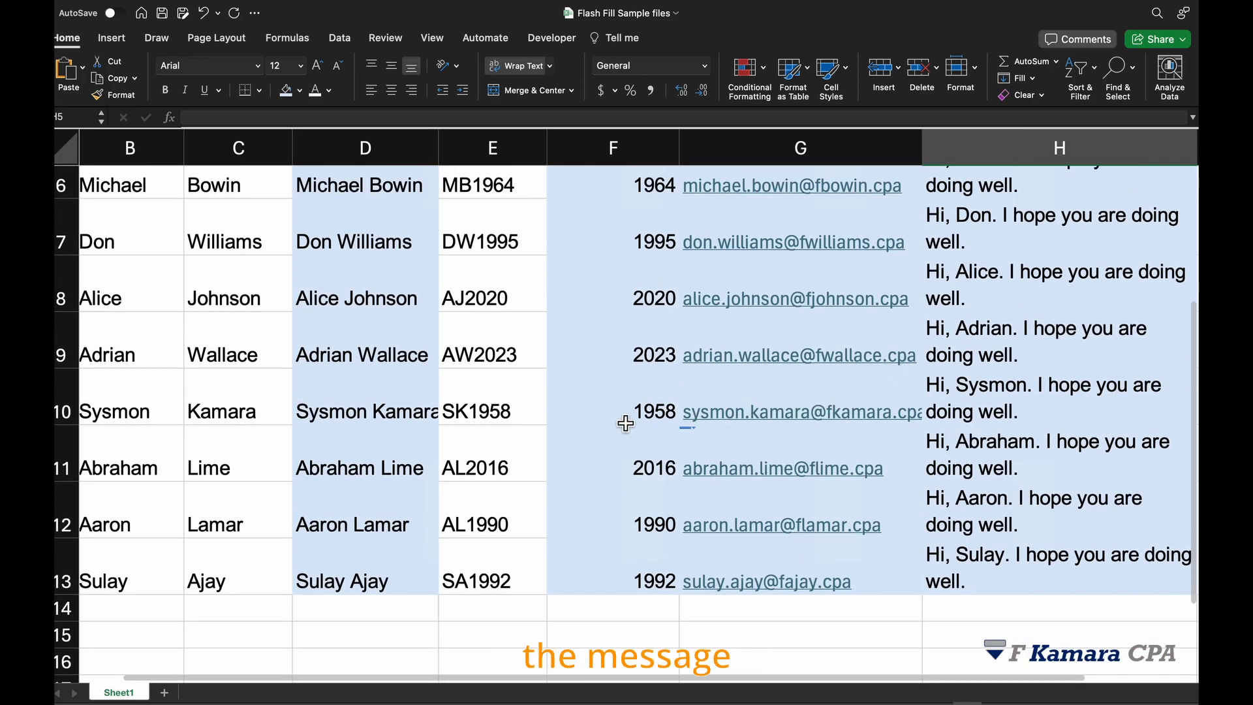
scroll(627, 419, "up", 3)
scroll(816, 431, "up", 1)
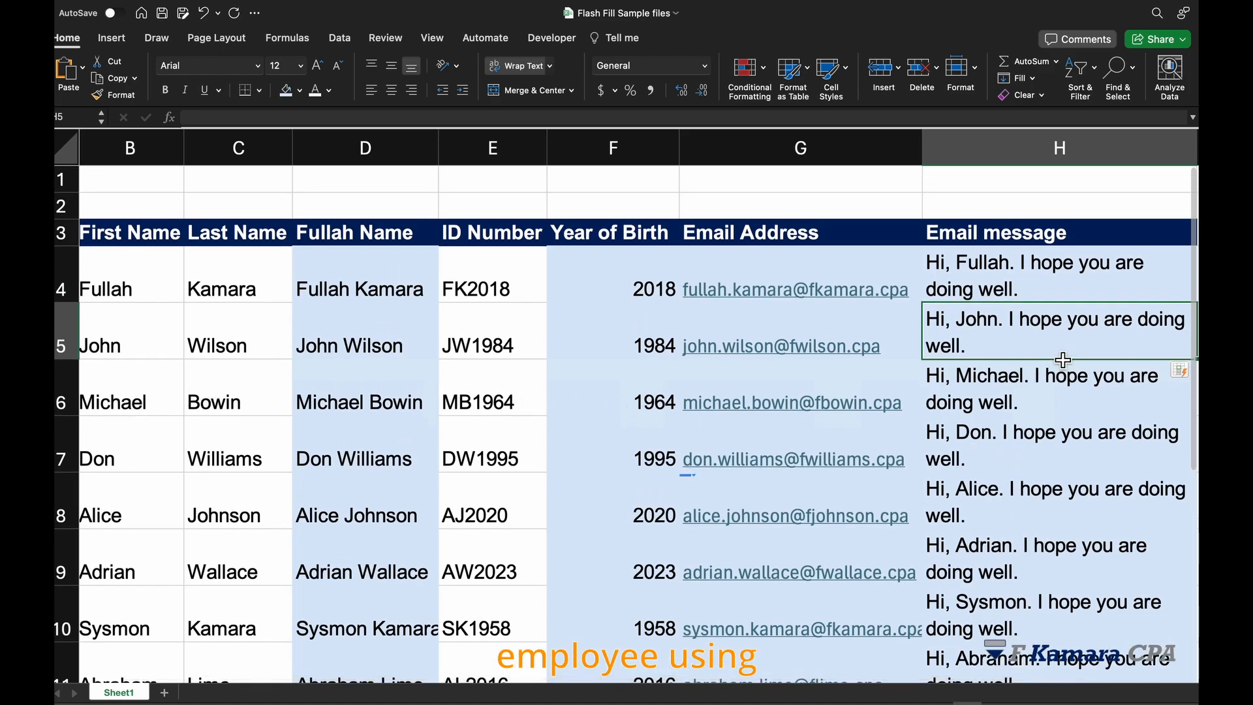
left_click(1085, 272)
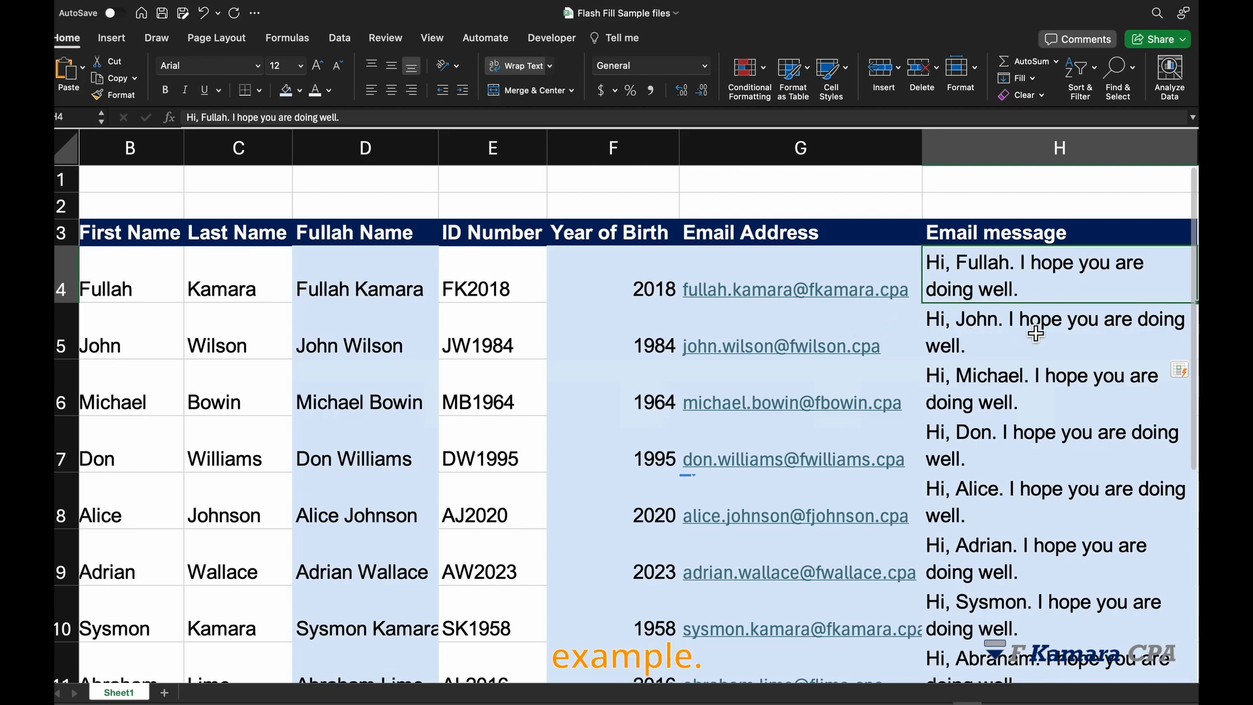
left_click(1005, 353)
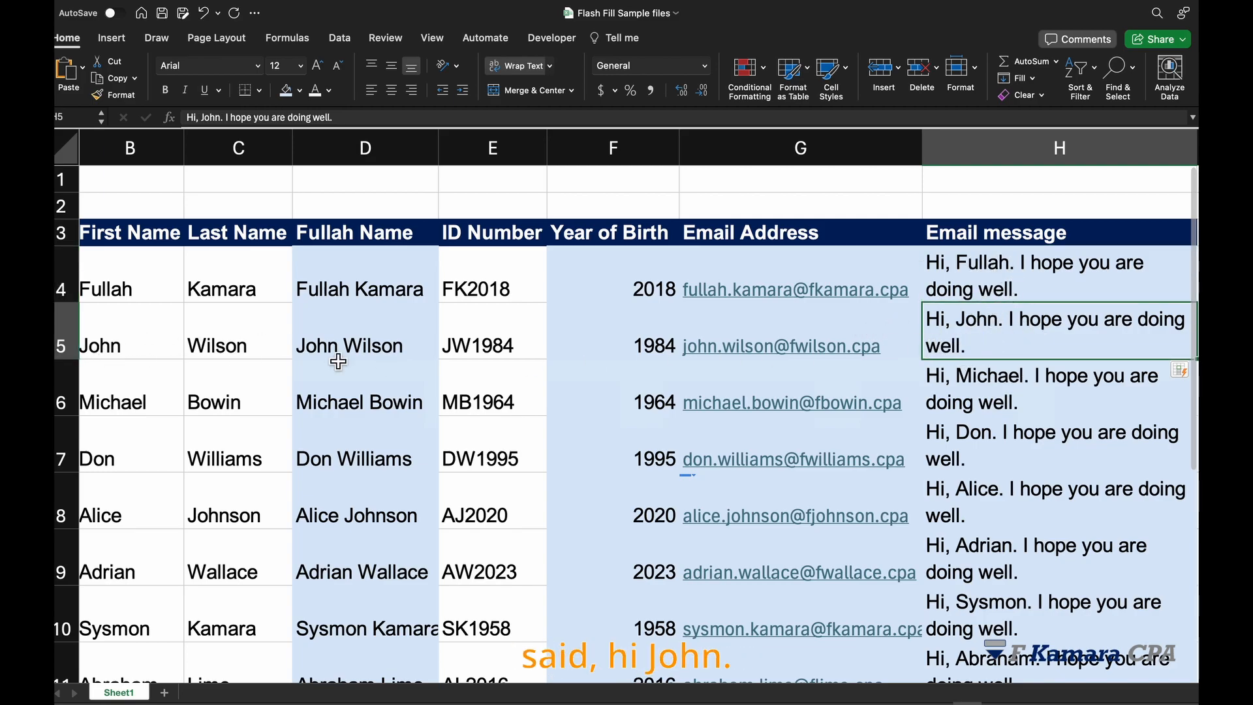
left_click(985, 401)
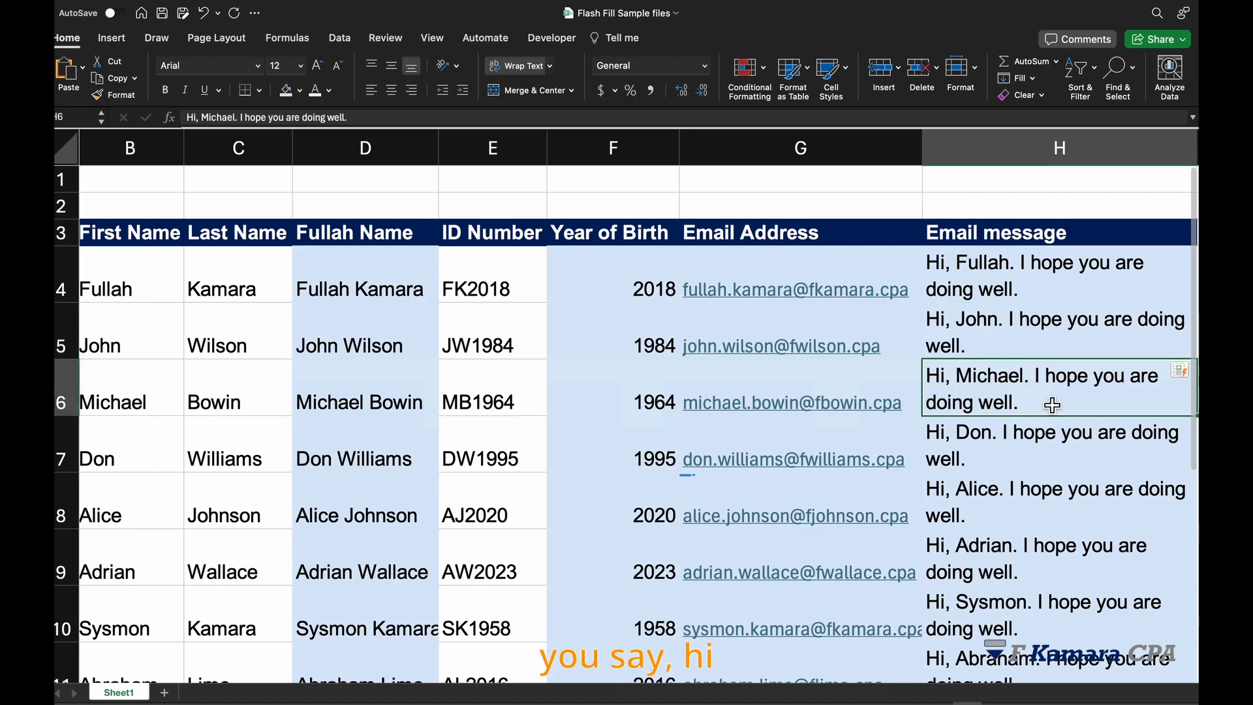
scroll(1070, 444, "down", 3)
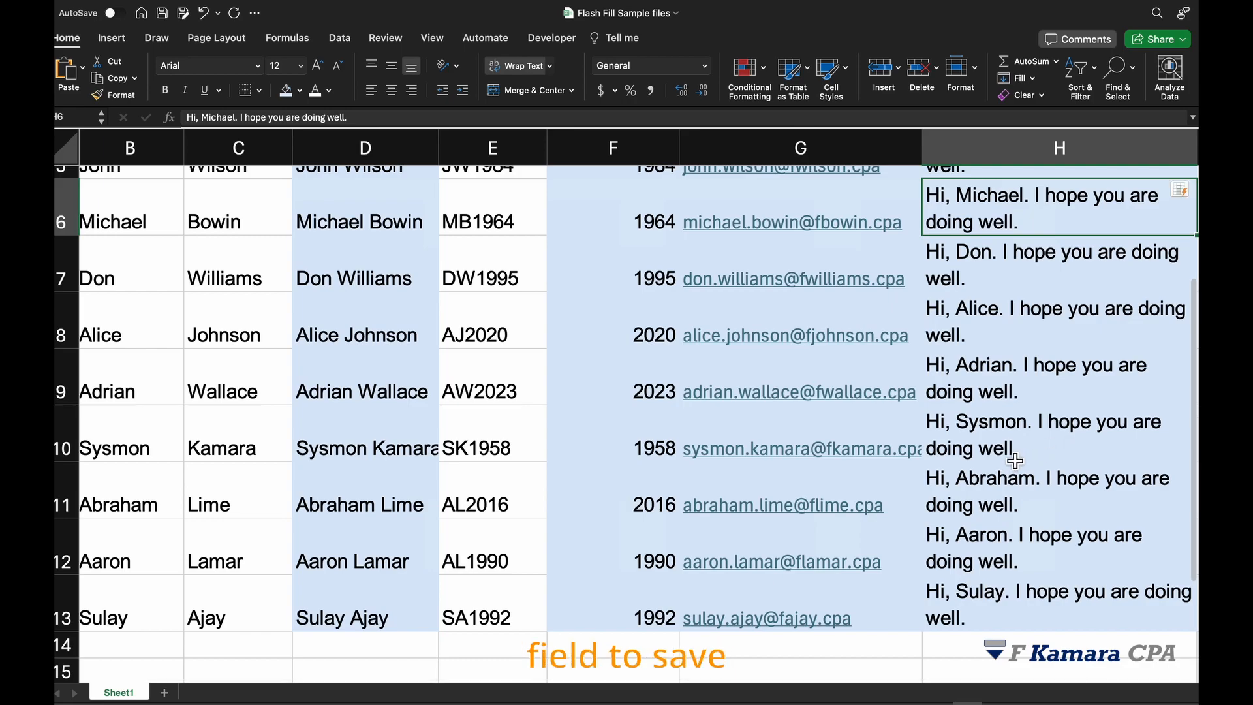
scroll(1014, 460, "up", 1)
key("Right")
key("Right")
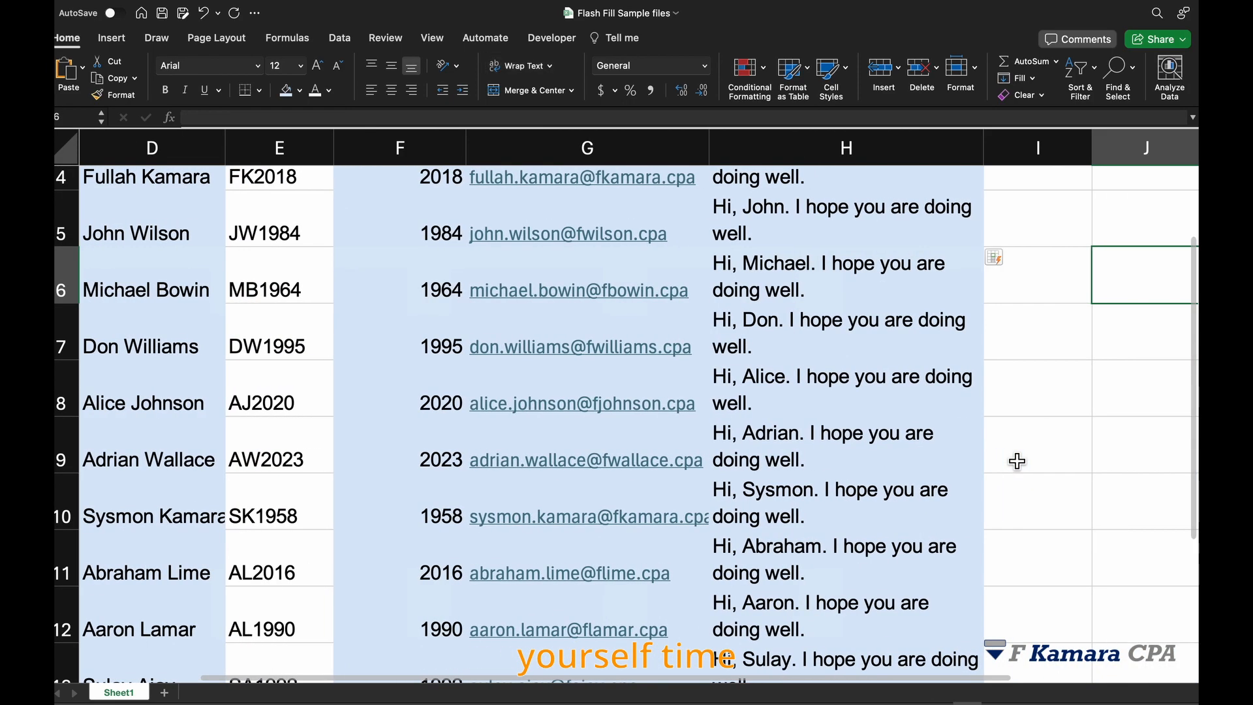
scroll(924, 333, "up", 3)
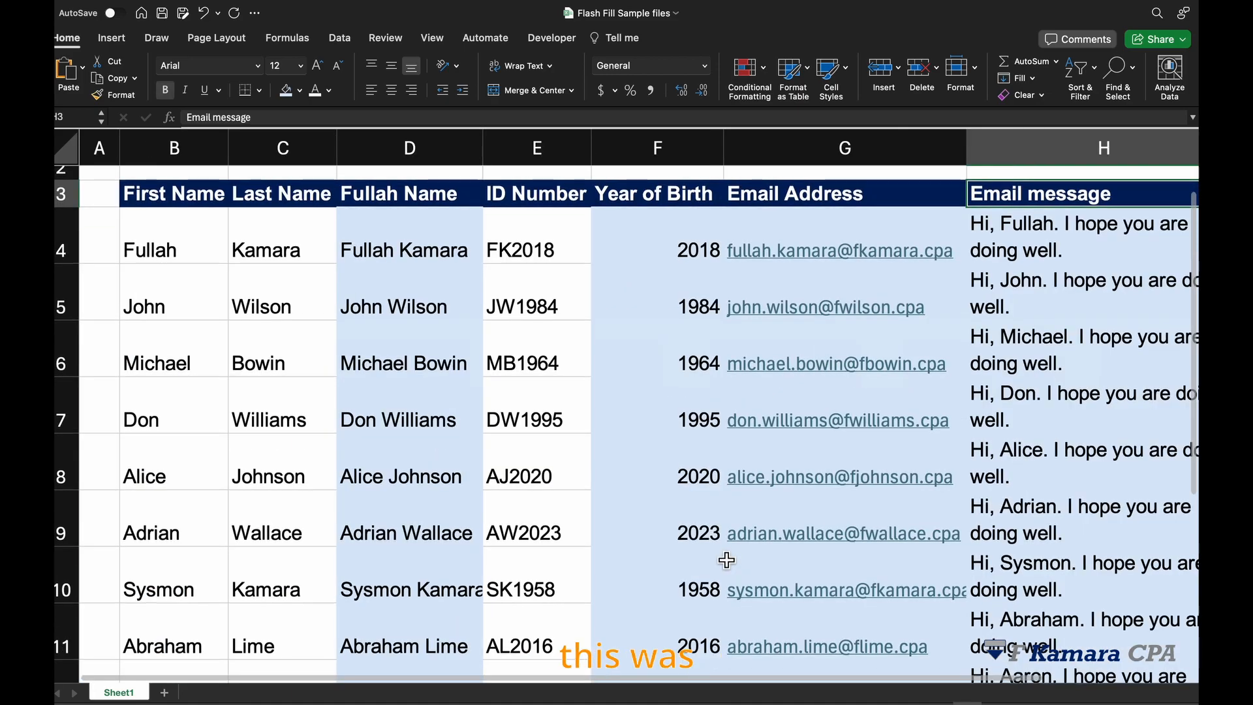
scroll(726, 559, "up", 2)
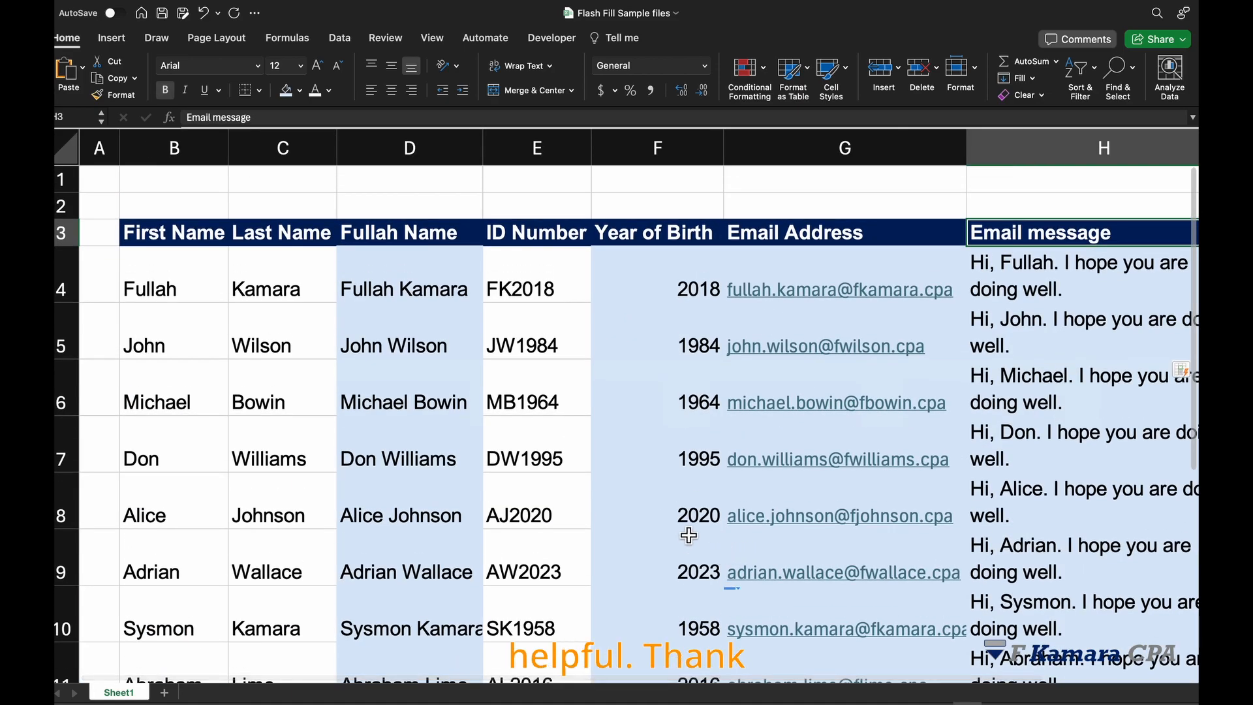